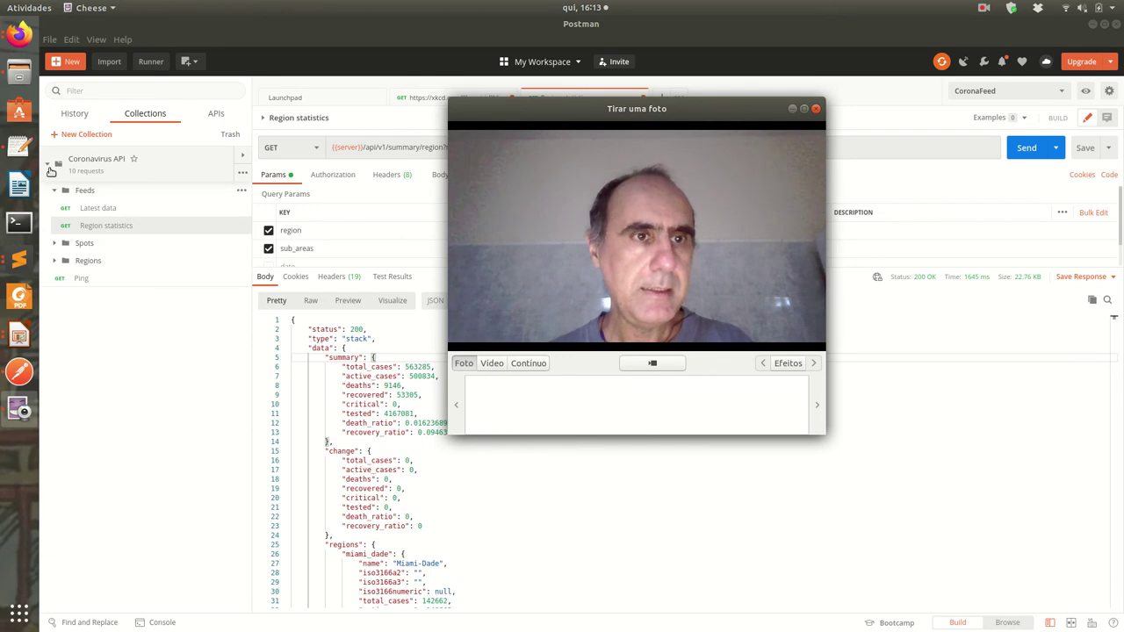
Close the unsaved xkcd comic request and discard its changes
left_click_drag(583, 109, 765, 119)
left_click(457, 98)
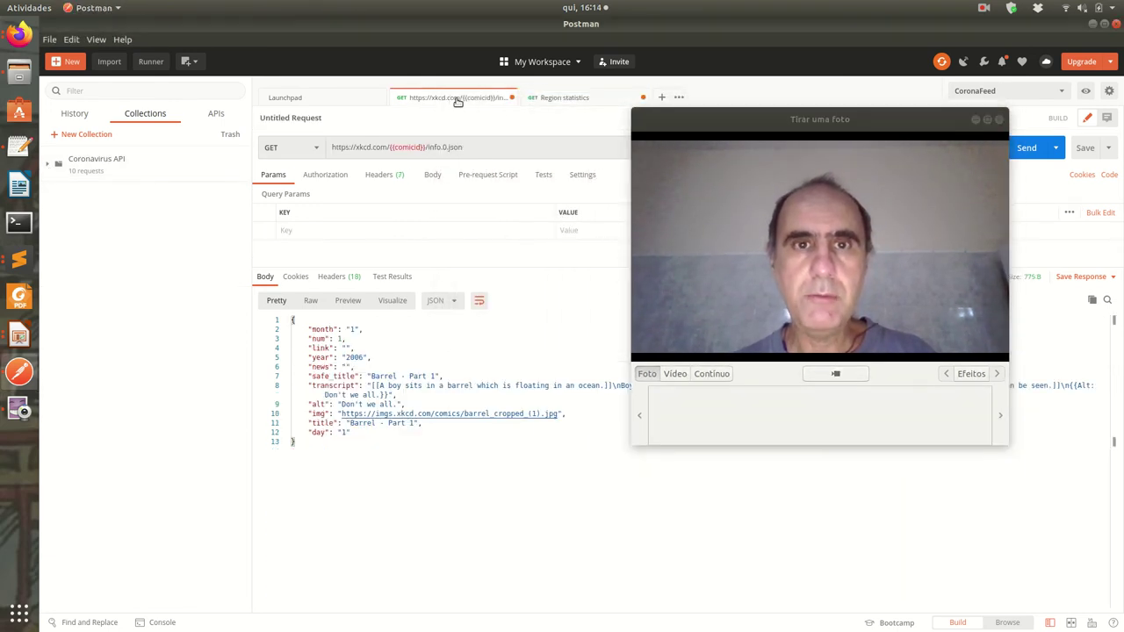
left_click(511, 98)
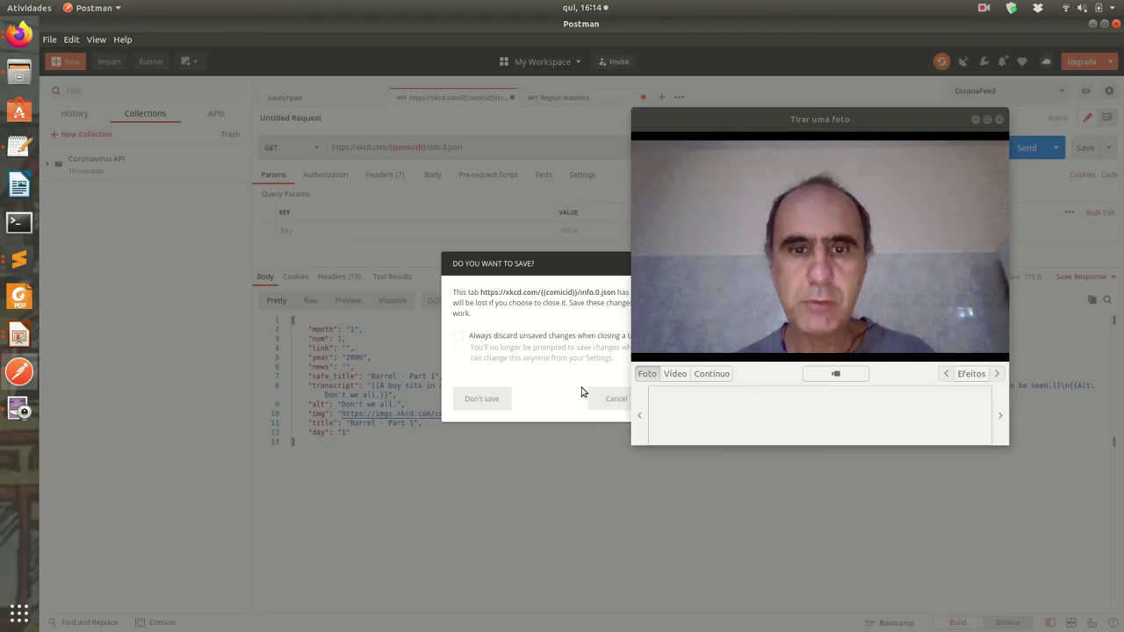
left_click(482, 400)
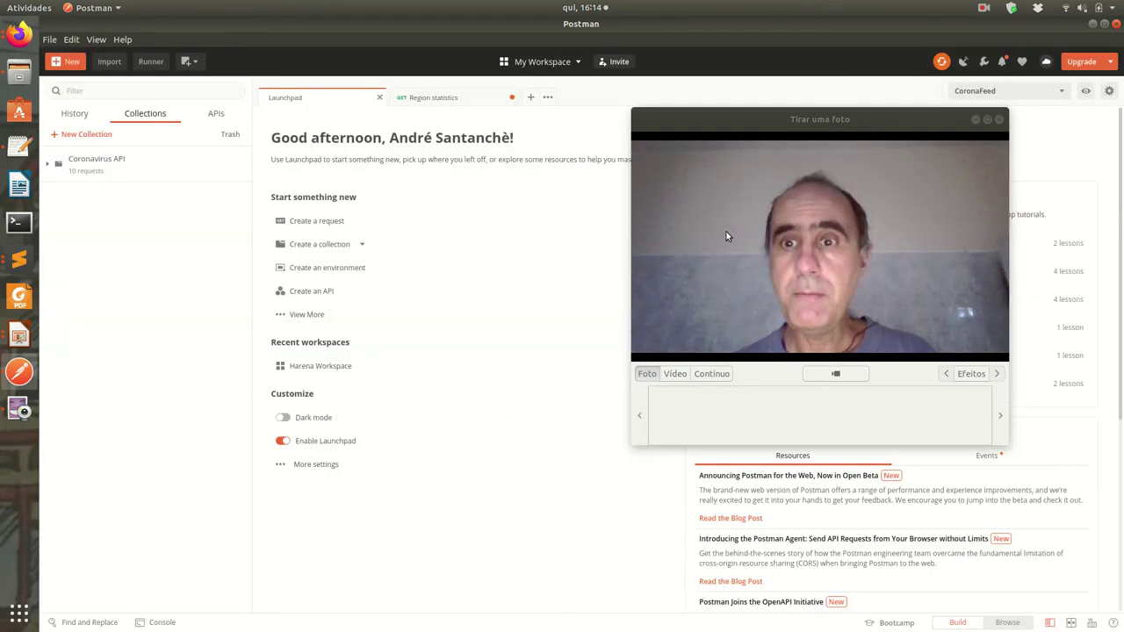
Create a new blank GET request from the Launchpad and keep its URL field uncovered by the webcam window
left_click_drag(850, 113, 631, 132)
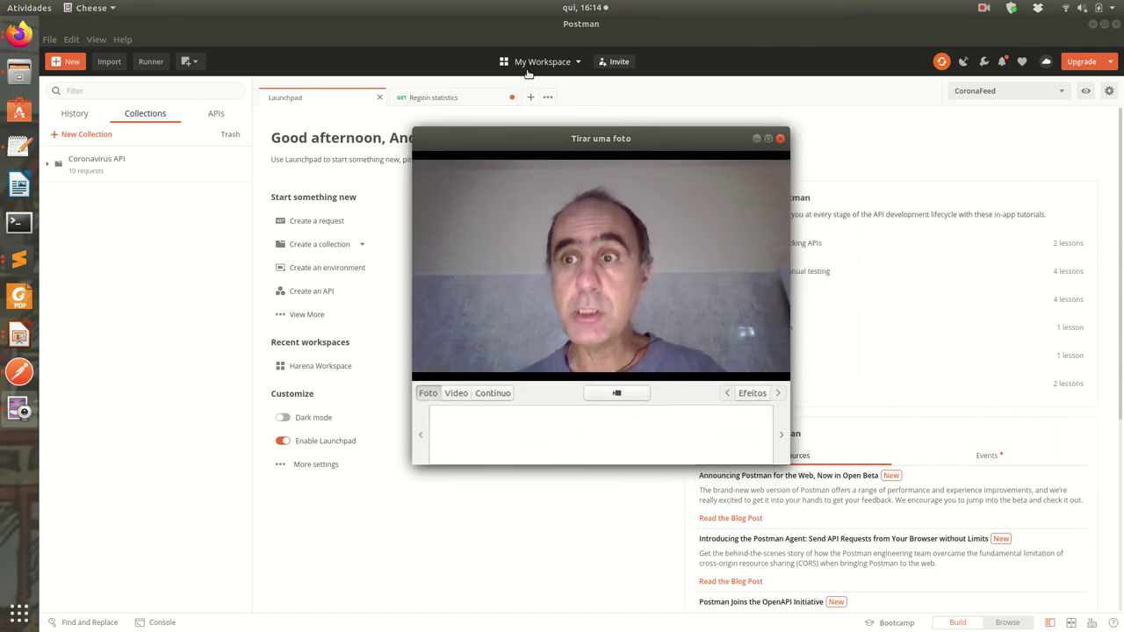
left_click_drag(573, 138, 695, 143)
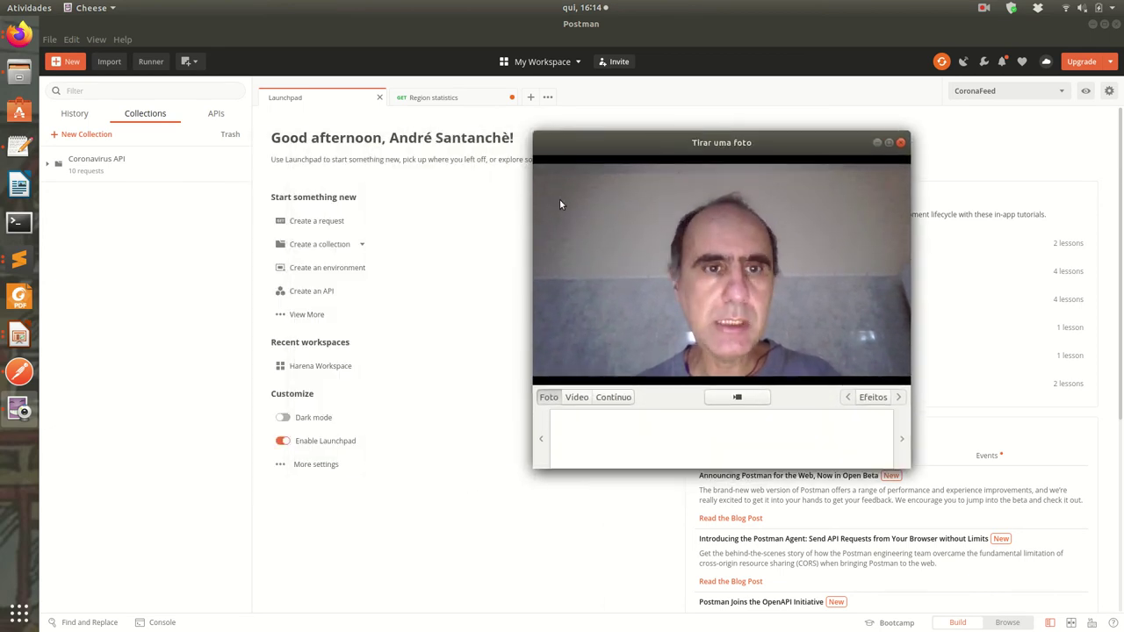
left_click(324, 226)
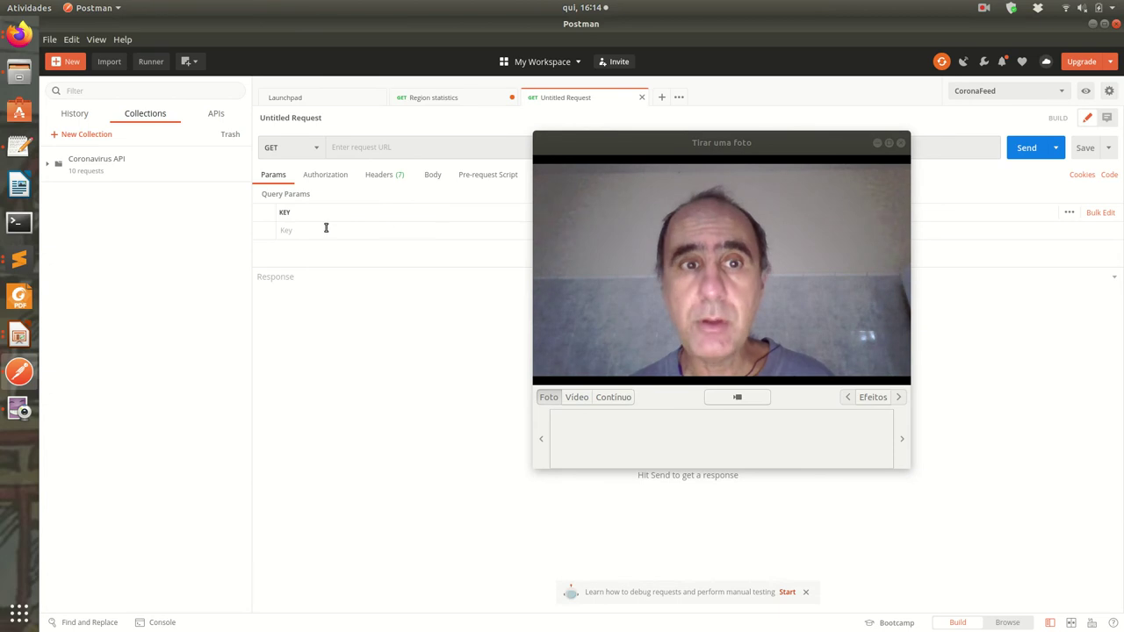
left_click_drag(725, 148, 445, 235)
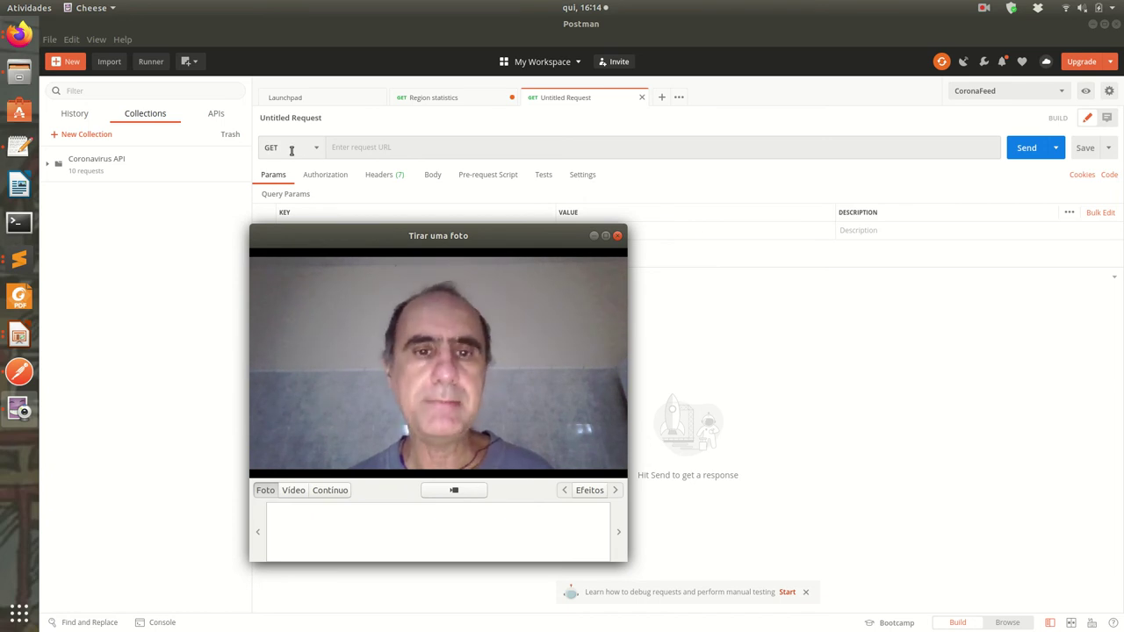
left_click(26, 33)
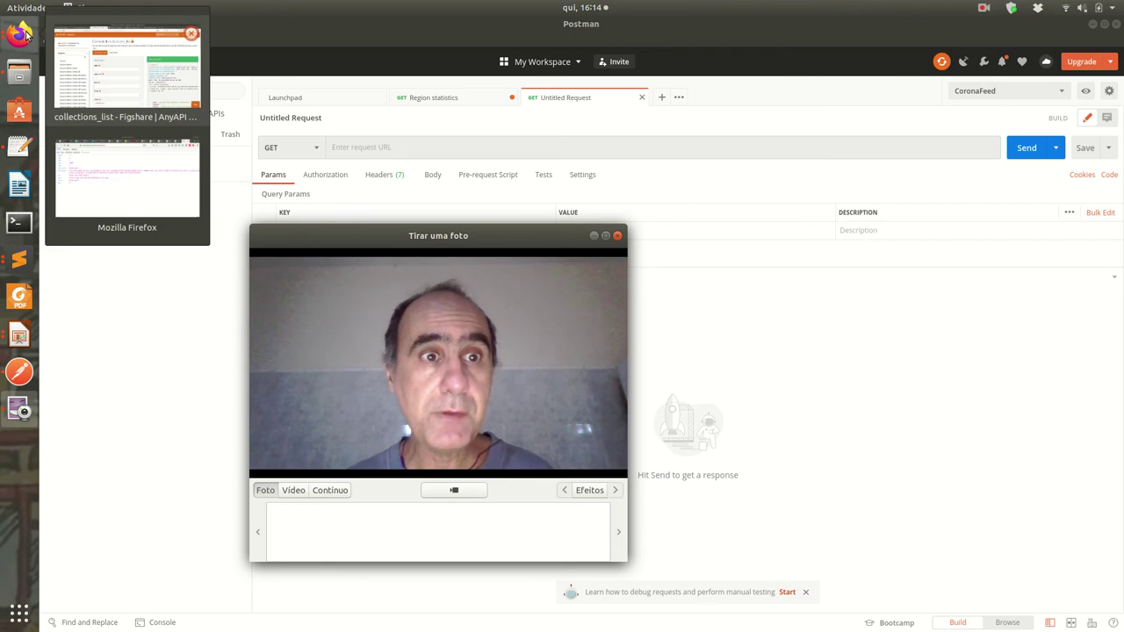
left_click(120, 81)
left_click(736, 43)
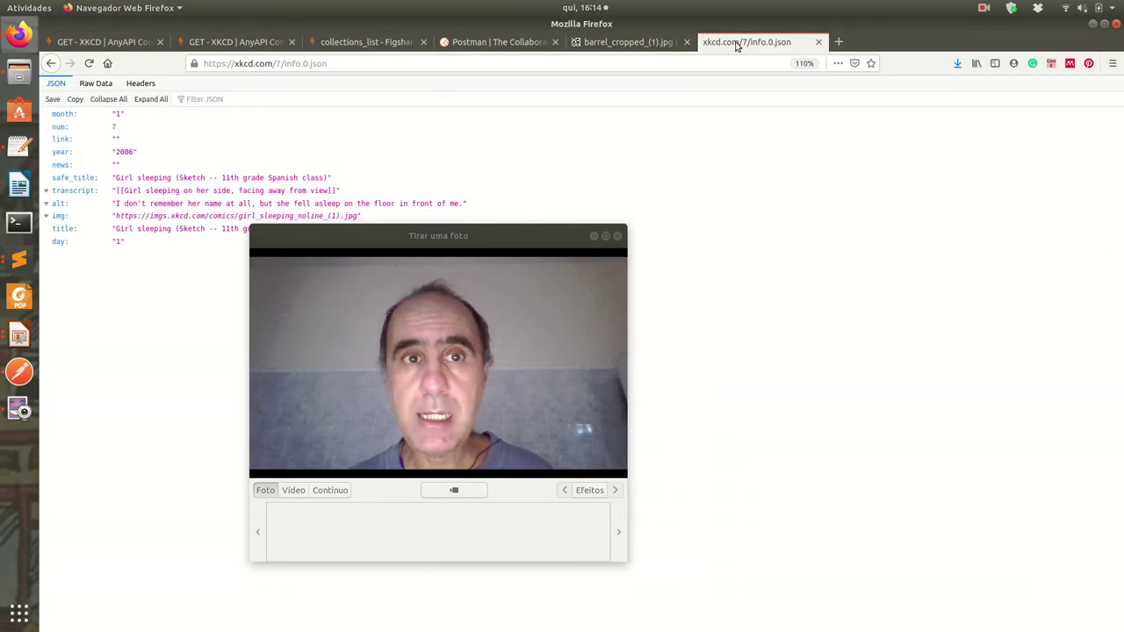
left_click(378, 67)
key("ctrl+c")
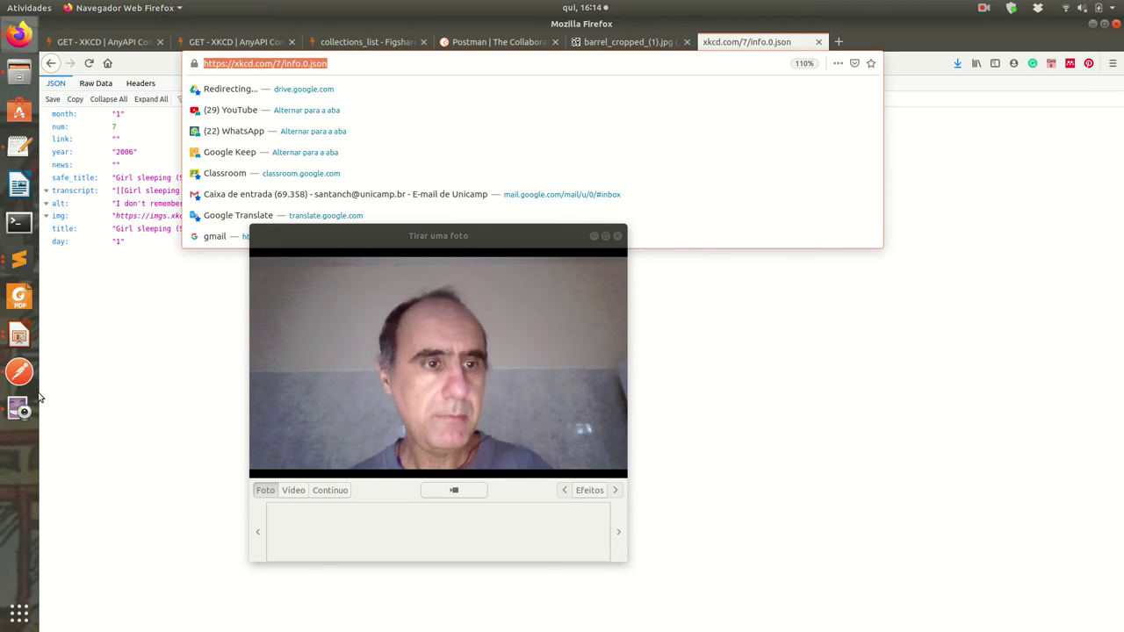
left_click(20, 372)
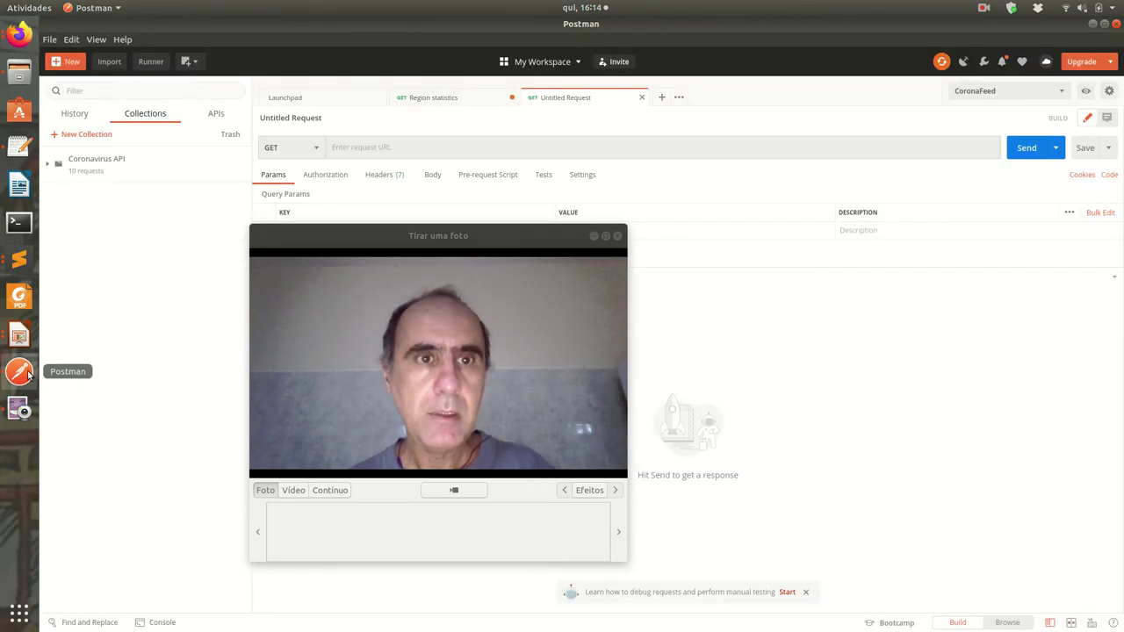
left_click(419, 147)
key("ctrl+v")
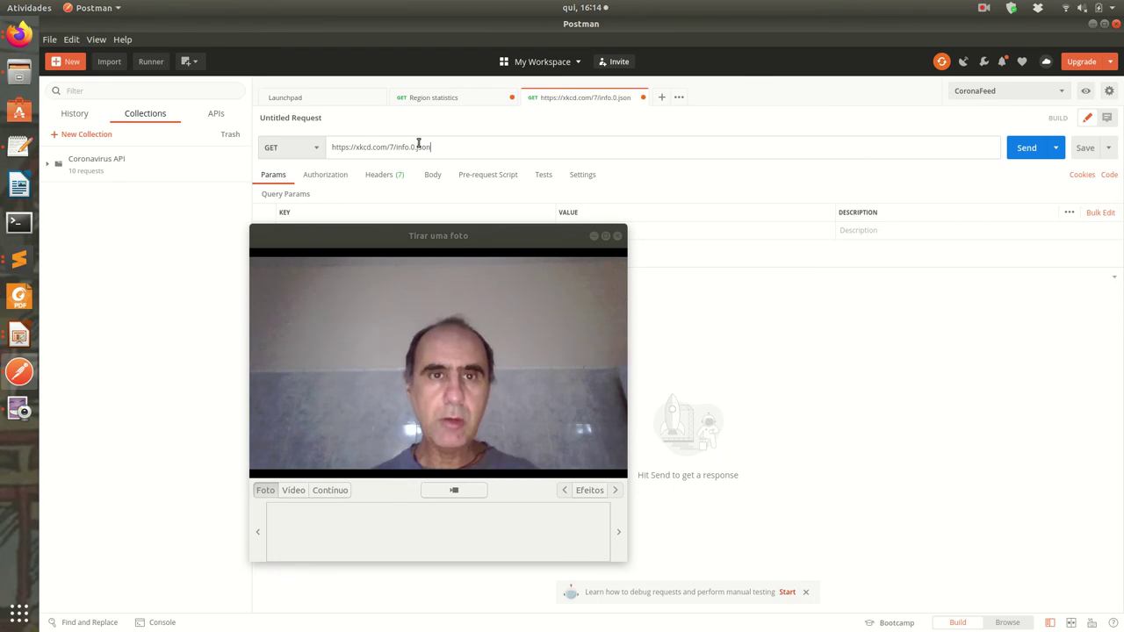
left_click(468, 179)
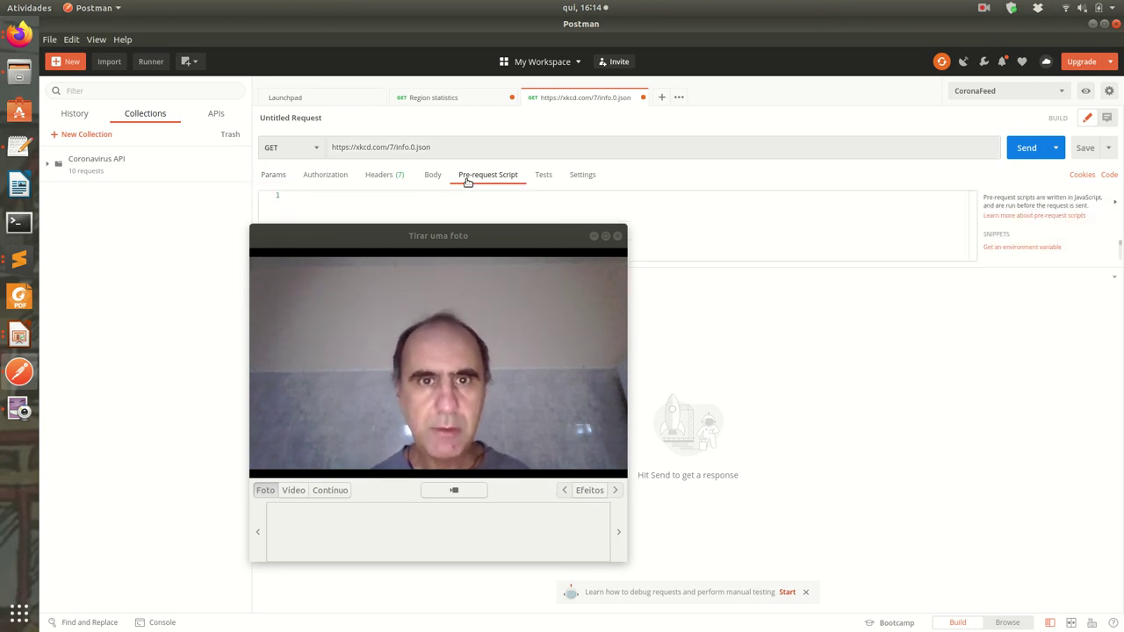
left_click(273, 176)
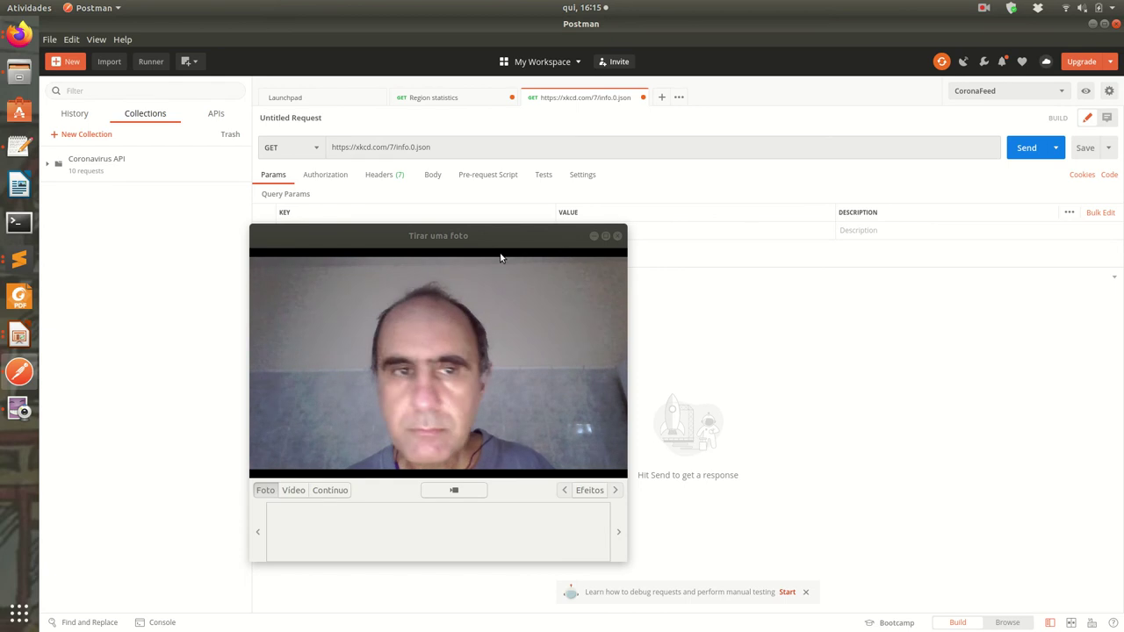
Replace the comic number 7 in the request URL with the variable {{comicid}}
left_click(392, 147)
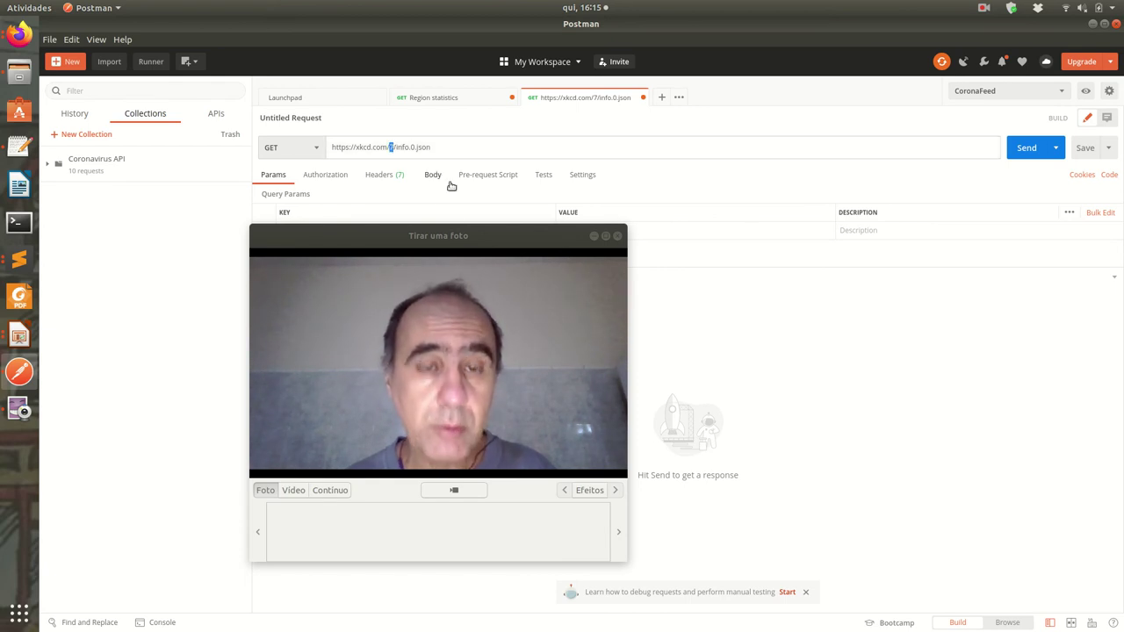
left_click_drag(497, 235, 731, 106)
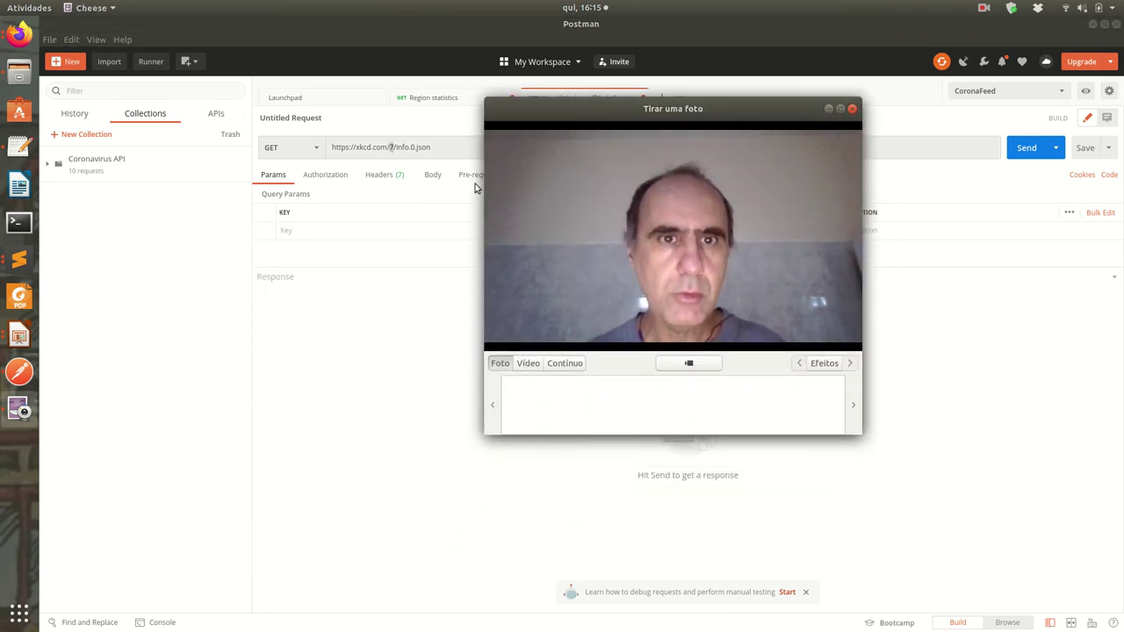
left_click(391, 147)
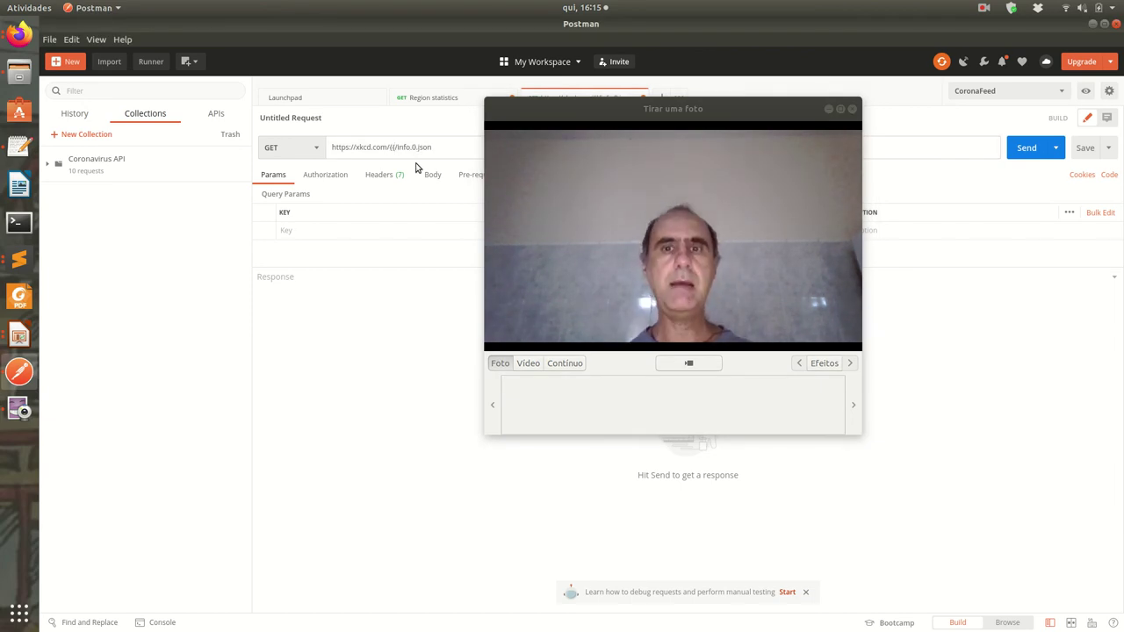
type("{{com")
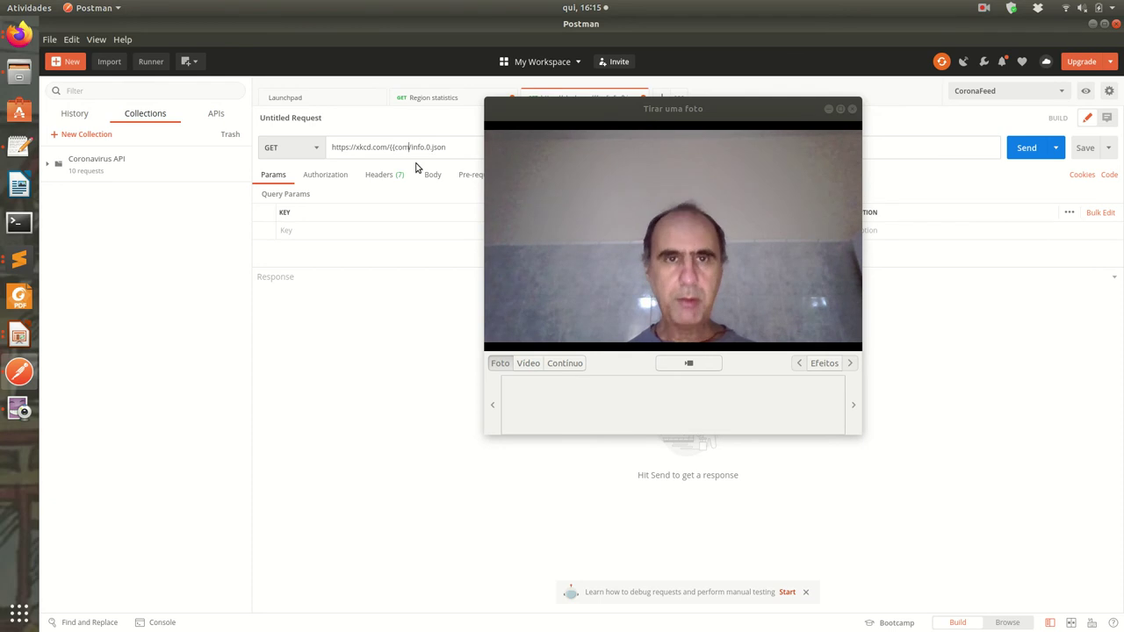
type("icid")
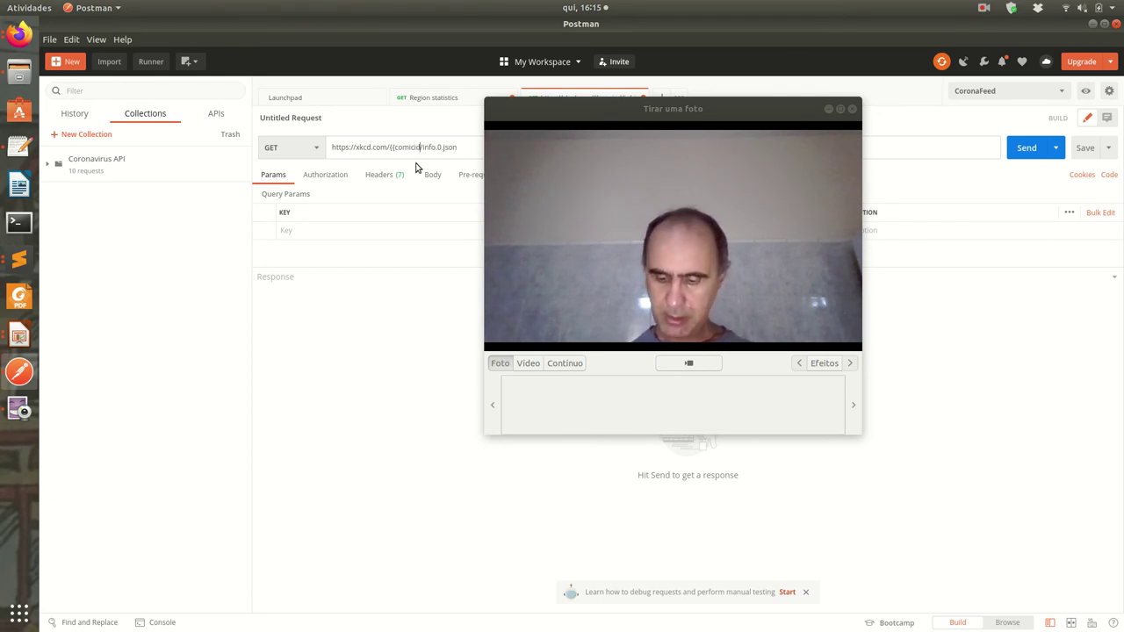
type("}}/")
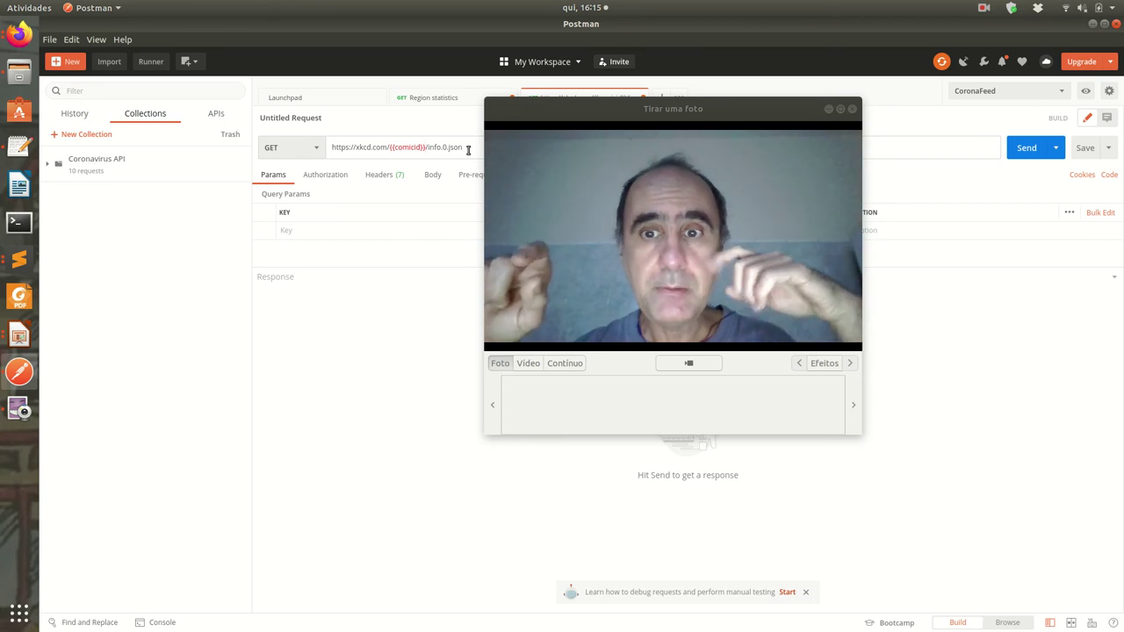
Change the active environment to RCS, moving the webcam window clear of the environment list
left_click_drag(750, 122, 488, 280)
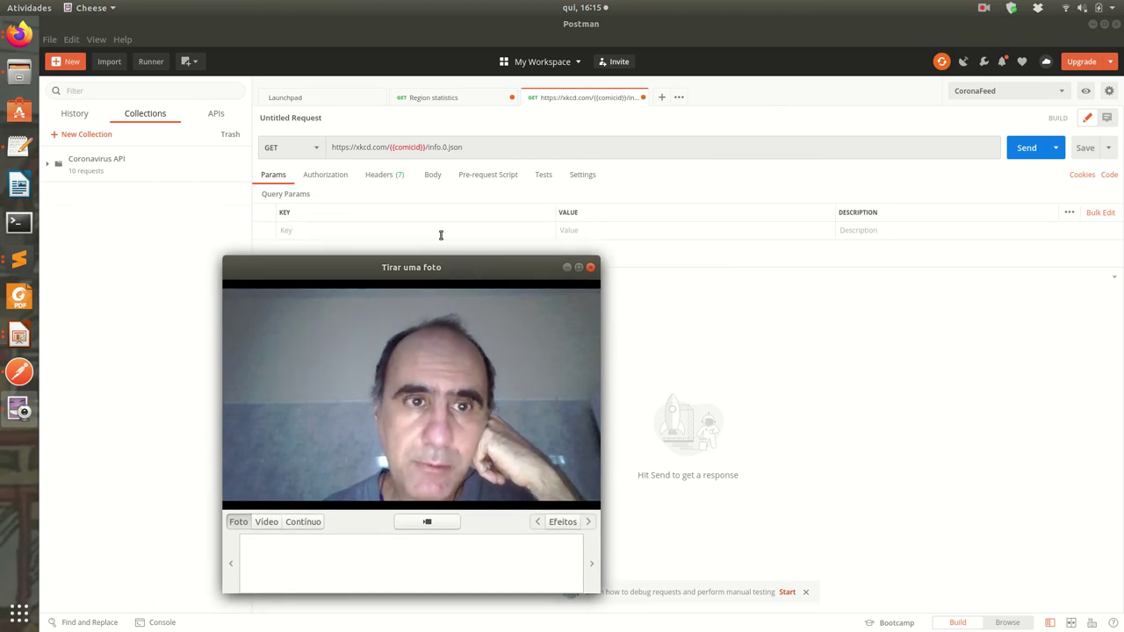
left_click_drag(398, 270, 762, 124)
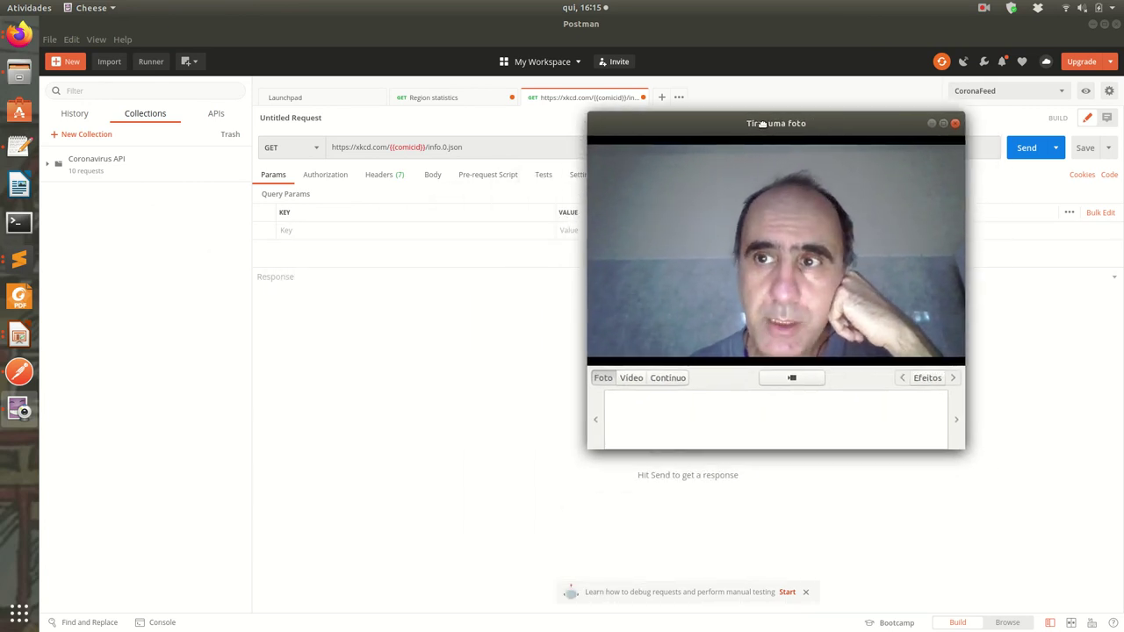
left_click(1008, 91)
left_click_drag(878, 127, 834, 126)
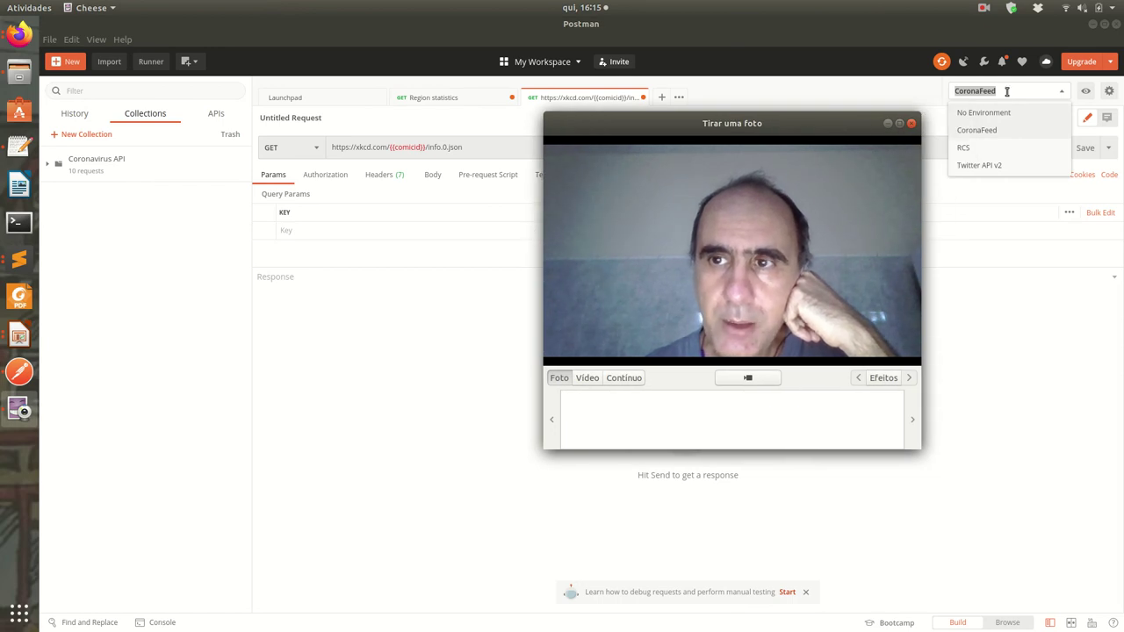
left_click(989, 150)
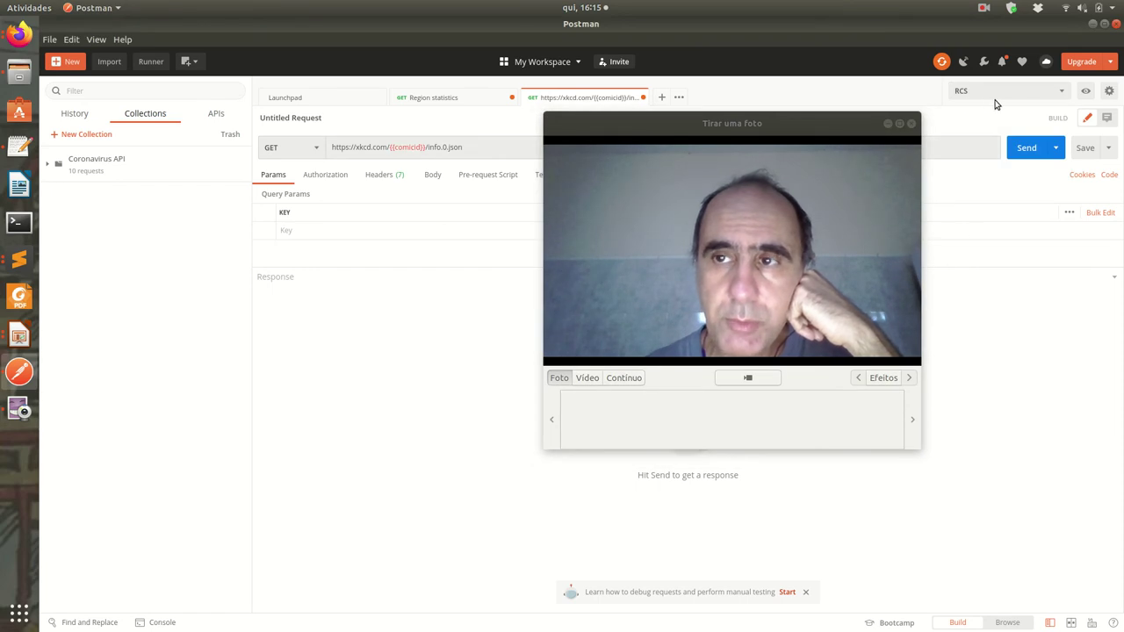
Set the current value of the comicid variable in the RCS environment to 50 and close the environment quick look
left_click(1087, 94)
left_click_drag(787, 123, 532, 112)
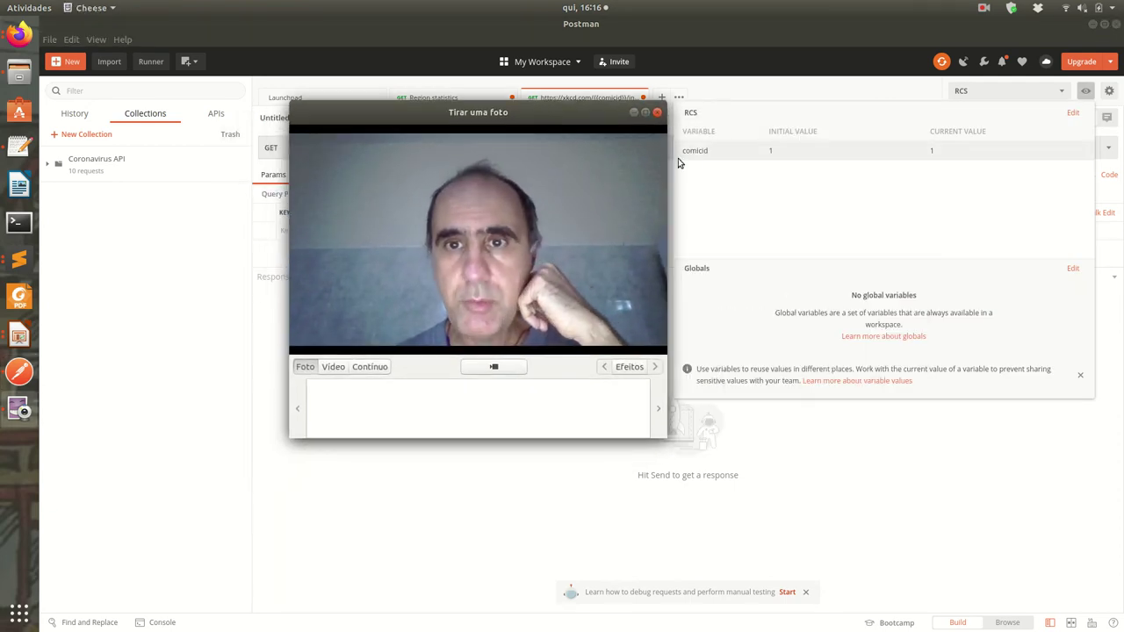
left_click(947, 152)
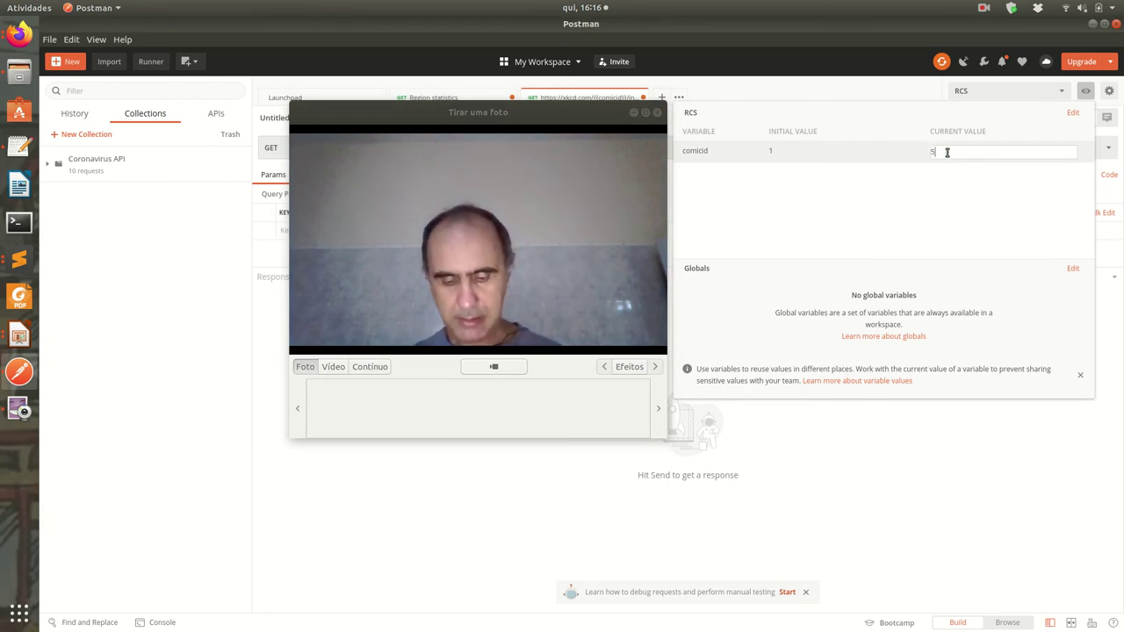
type("50")
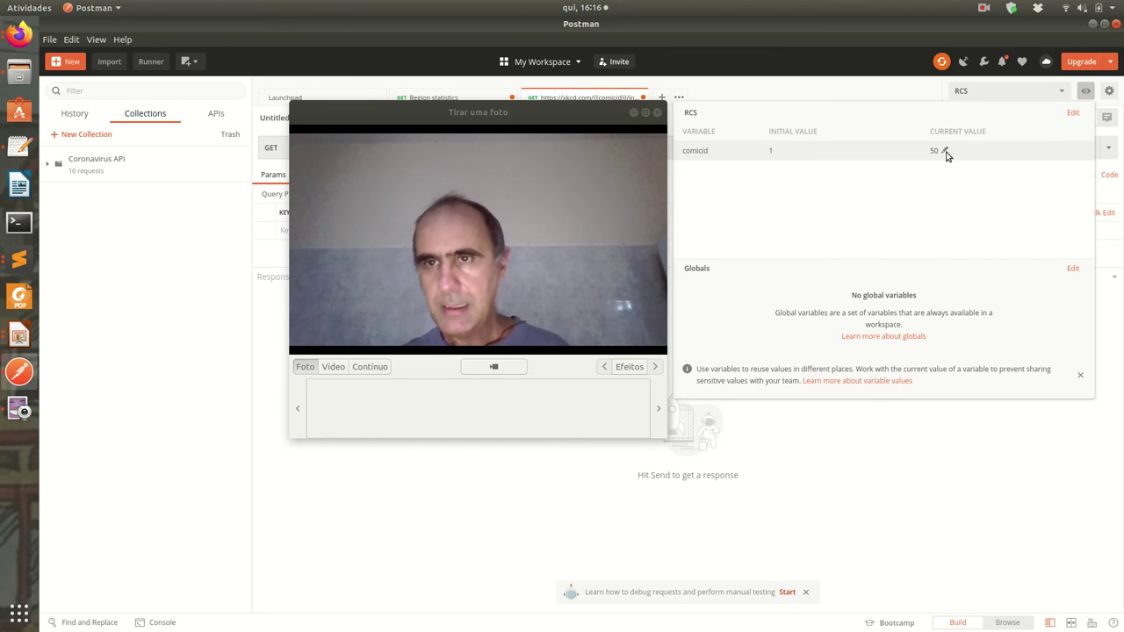
left_click(930, 199)
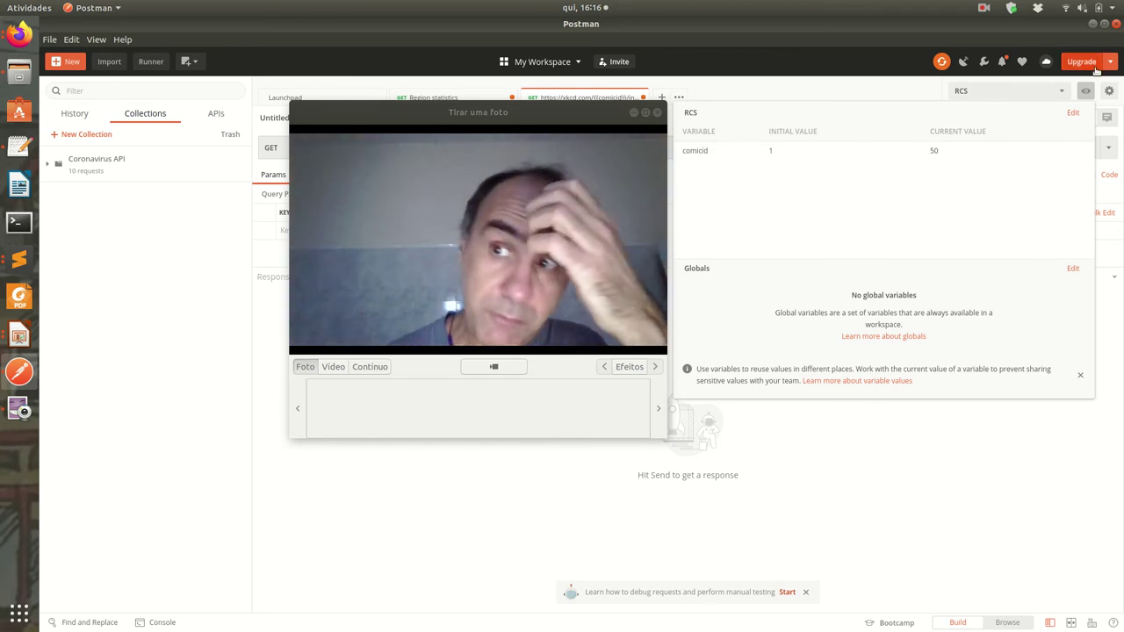
left_click(1086, 93)
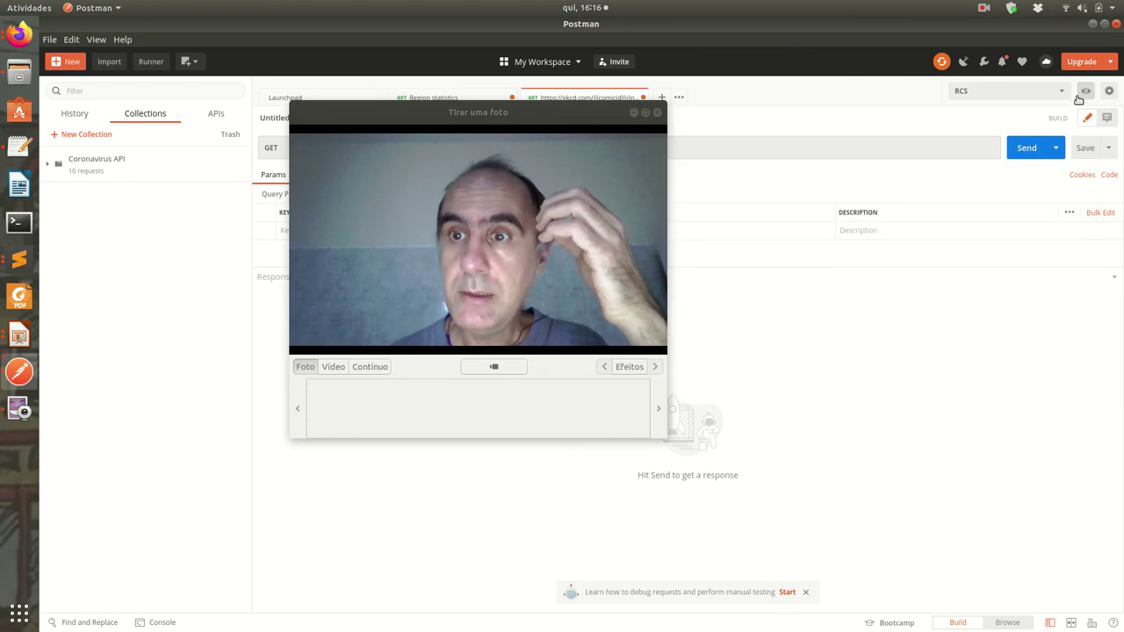
left_click(1086, 92)
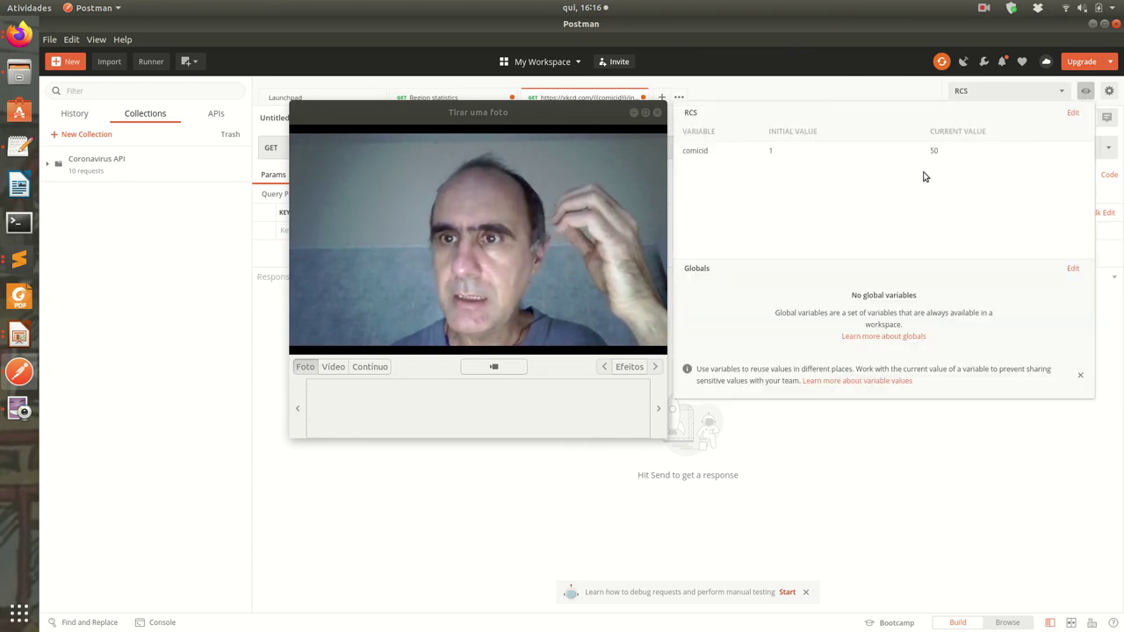
left_click(1086, 92)
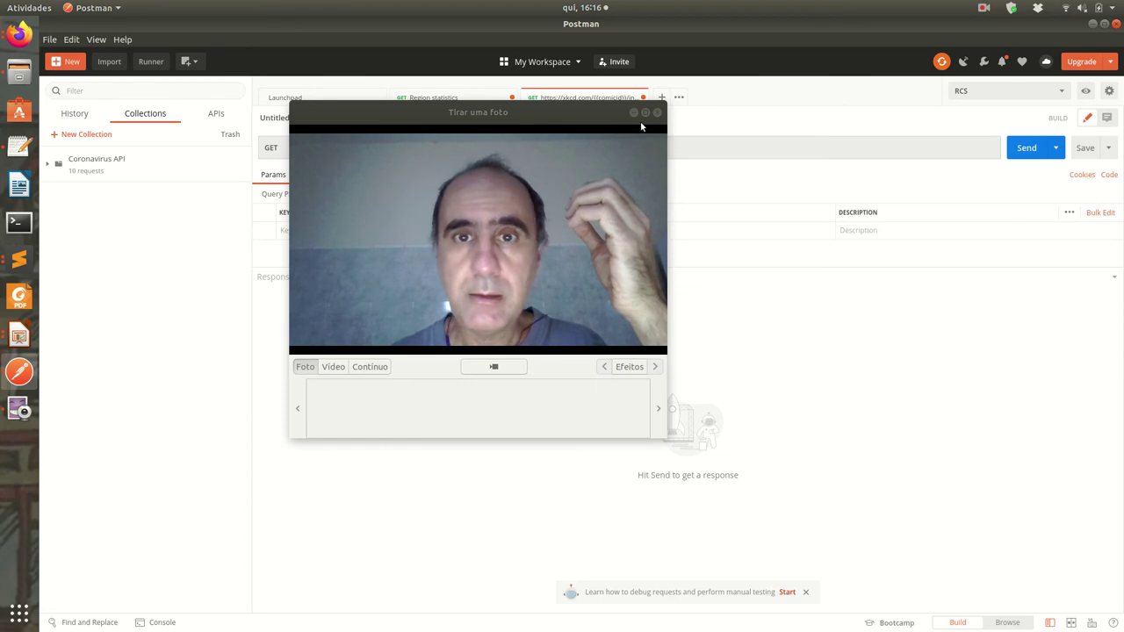
Send the xkcd request that uses the {{comicid}} variable, moving the webcam window out of the way
left_click_drag(552, 118, 907, 102)
left_click_drag(706, 119, 543, 184)
left_click(1025, 147)
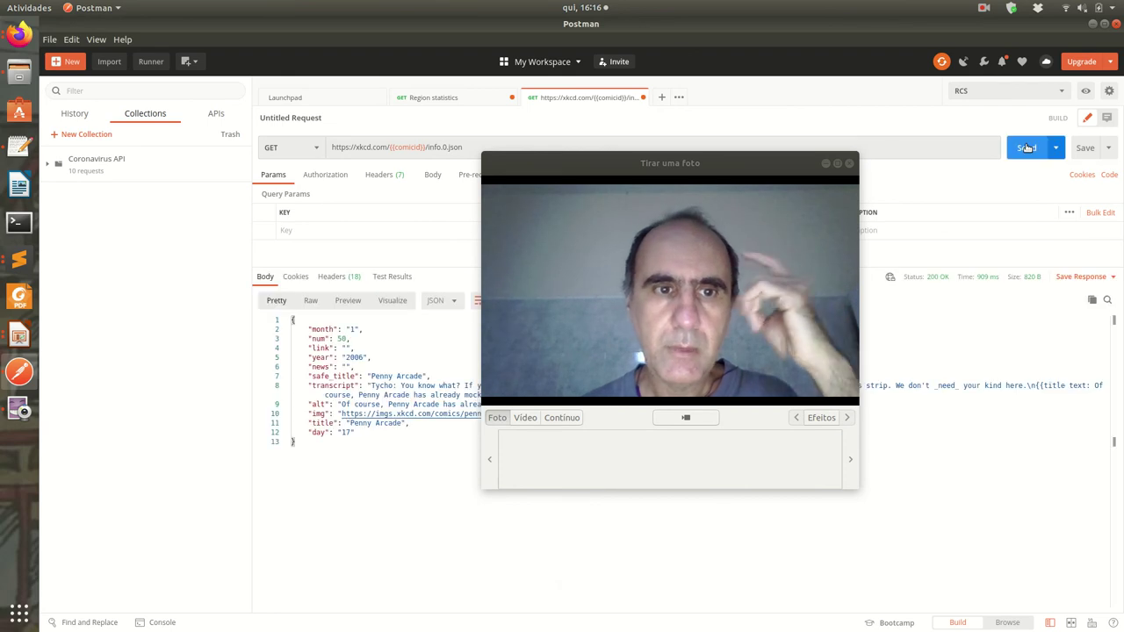
Uncover the JSON response body and examine its num field to check which comic was returned
left_click_drag(605, 175, 728, 209)
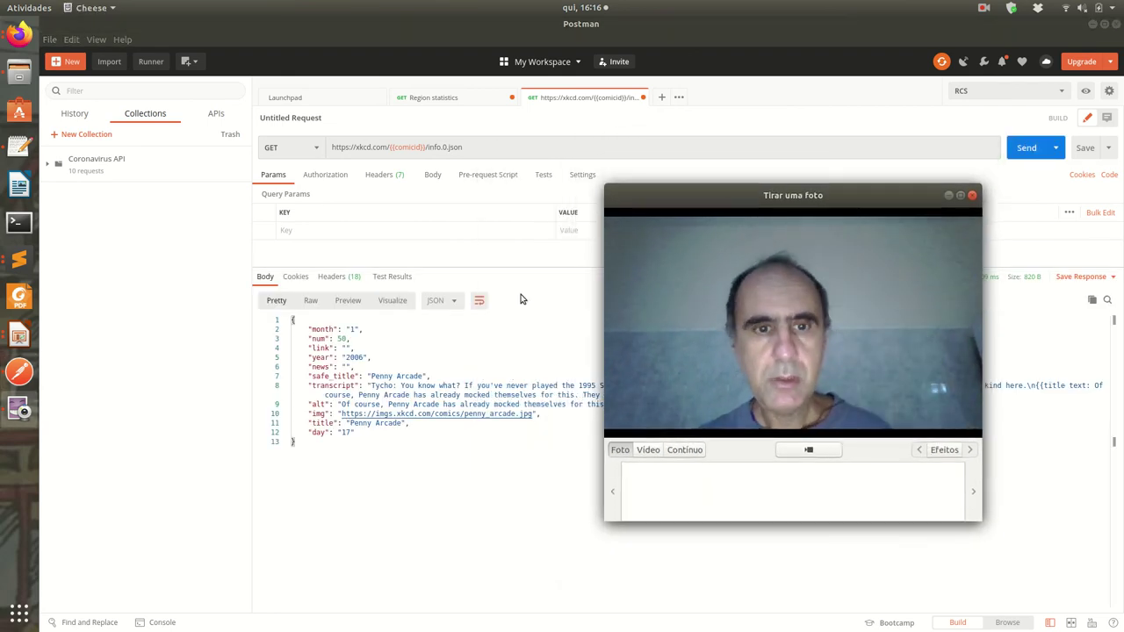
left_click(308, 339)
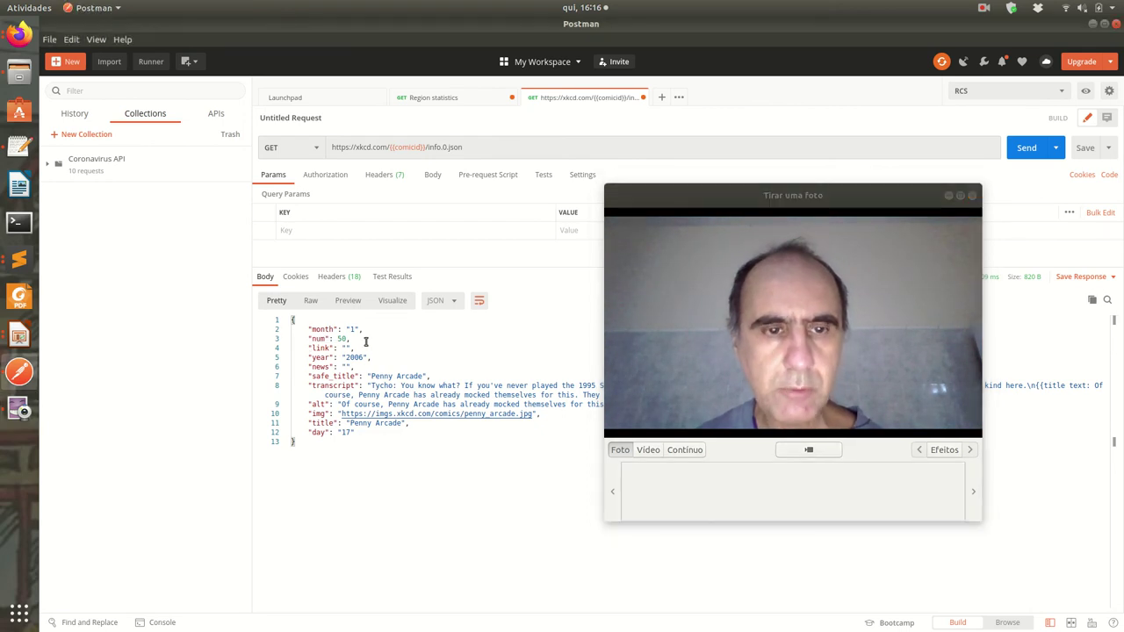
left_click_drag(308, 339, 352, 339)
left_click(406, 349)
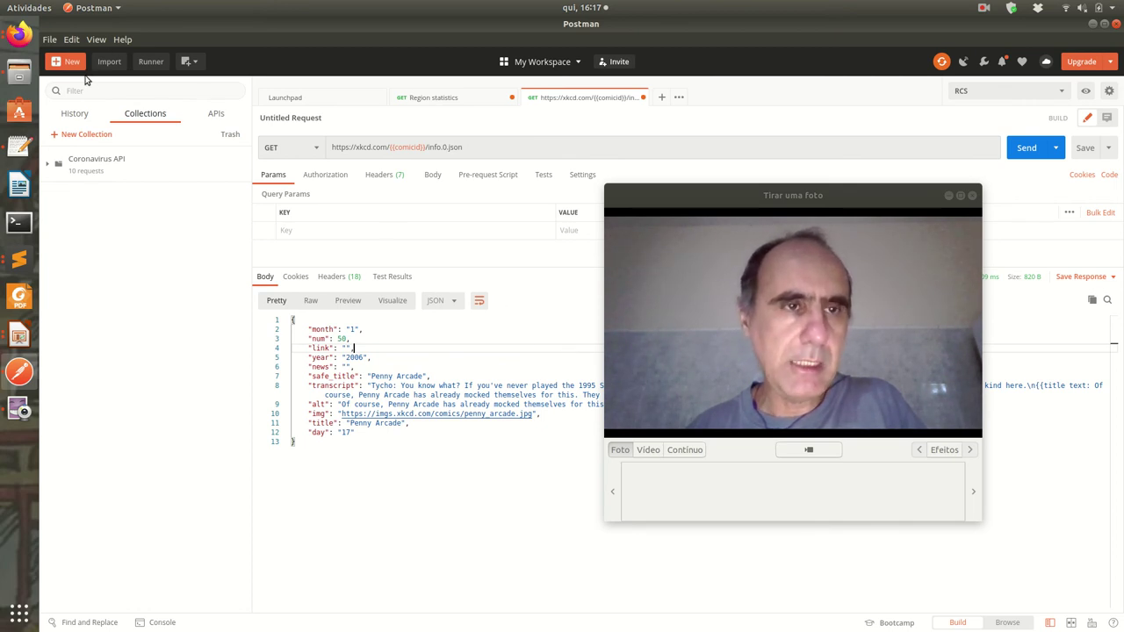
Browse the Health Services category of the API Network for a Coronavirus API, moving the webcam window clear of the listing
left_click(46, 42)
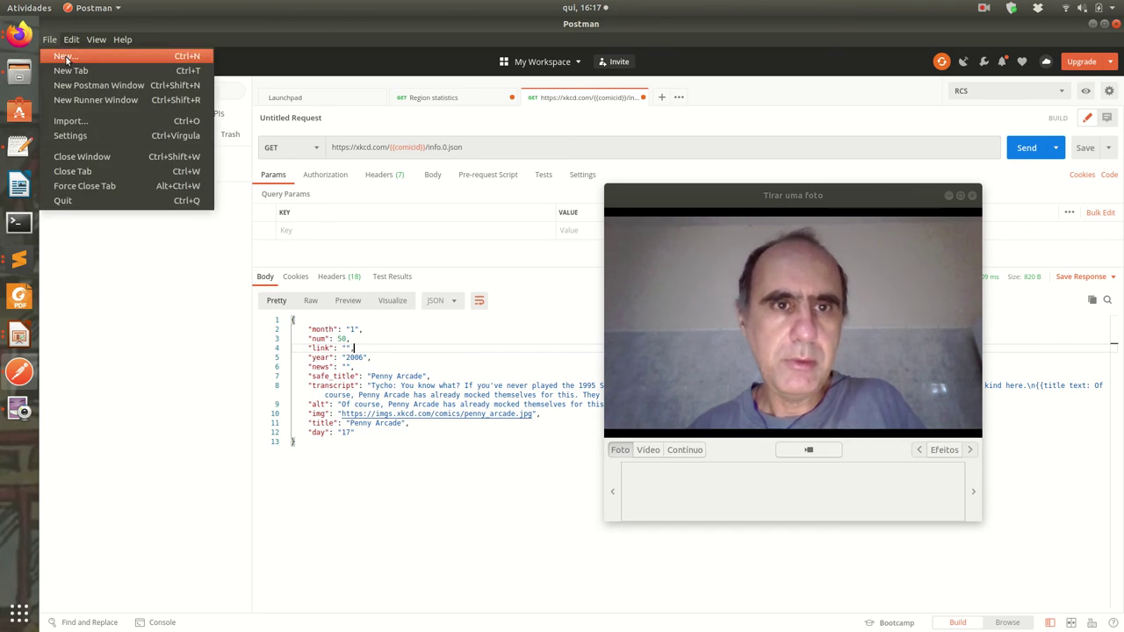
left_click(65, 57)
left_click_drag(700, 191, 963, 198)
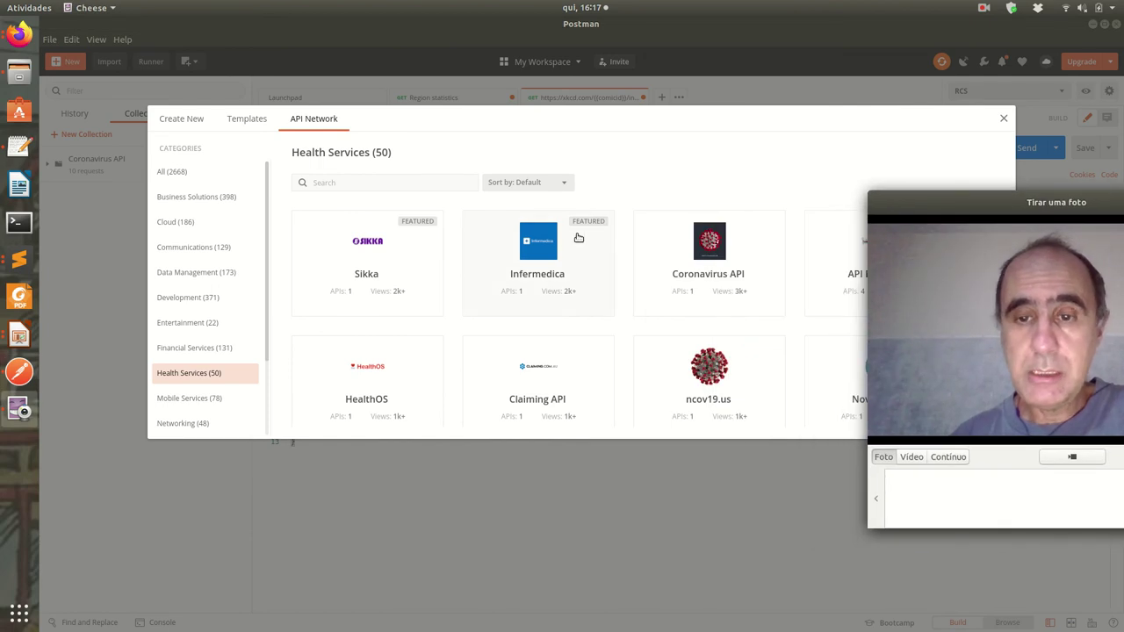
left_click_drag(1031, 208, 170, 198)
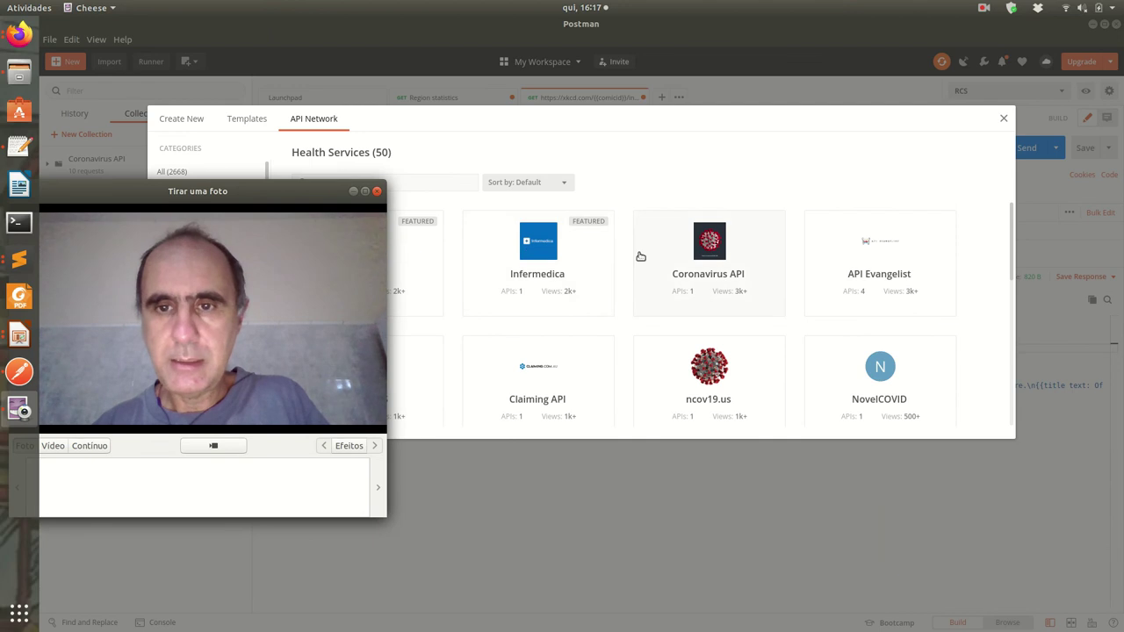
scroll(641, 256, "down", 5)
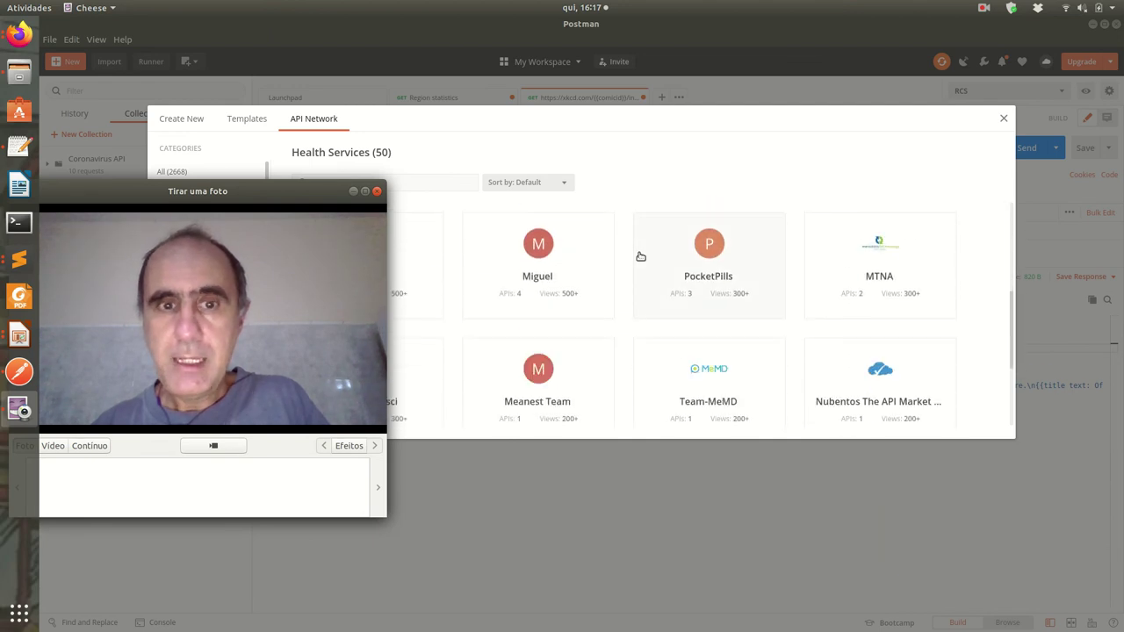
scroll(641, 257, "up", 5)
left_click_drag(281, 191, 489, 194)
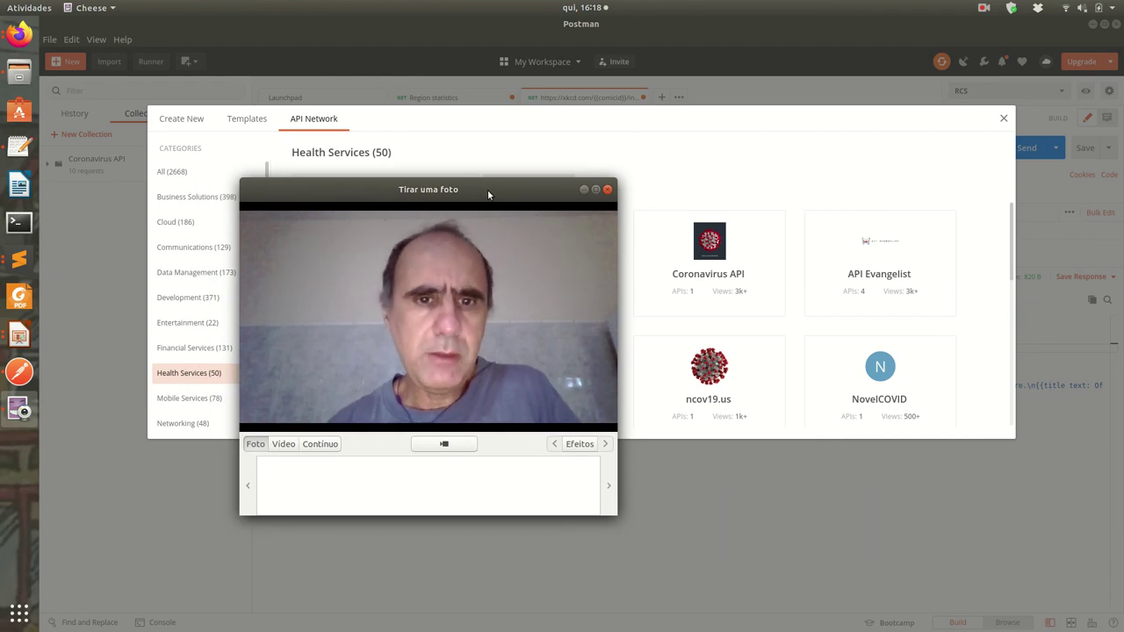
View the Coronavirus API entry in the API Network and close the dialog without importing it
left_click(710, 251)
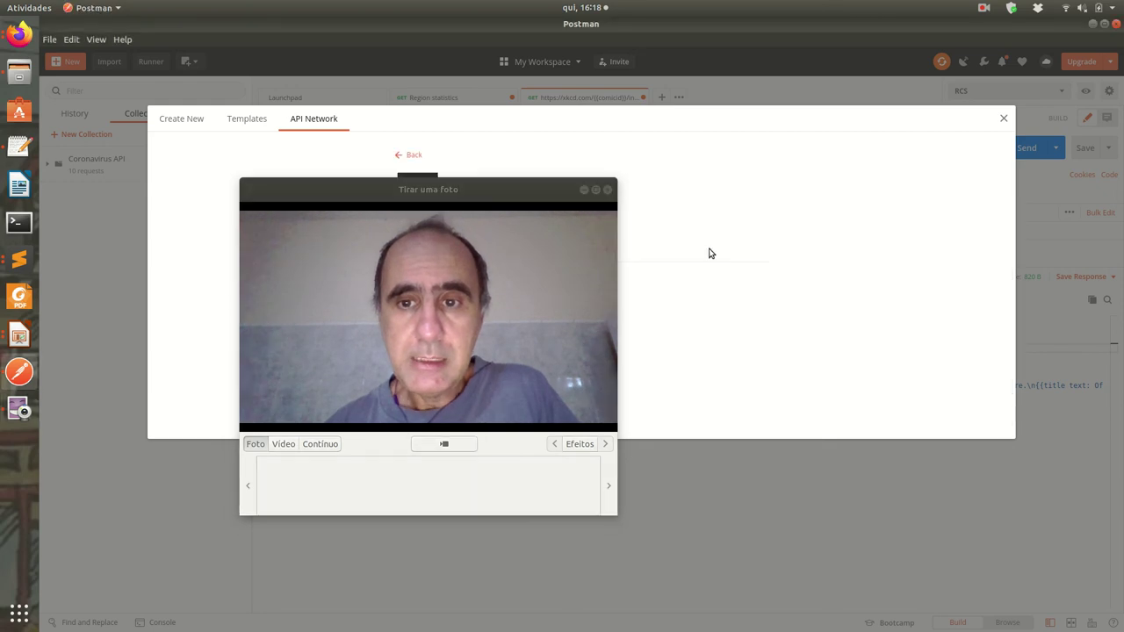
left_click(391, 190)
left_click_drag(391, 190, 974, 160)
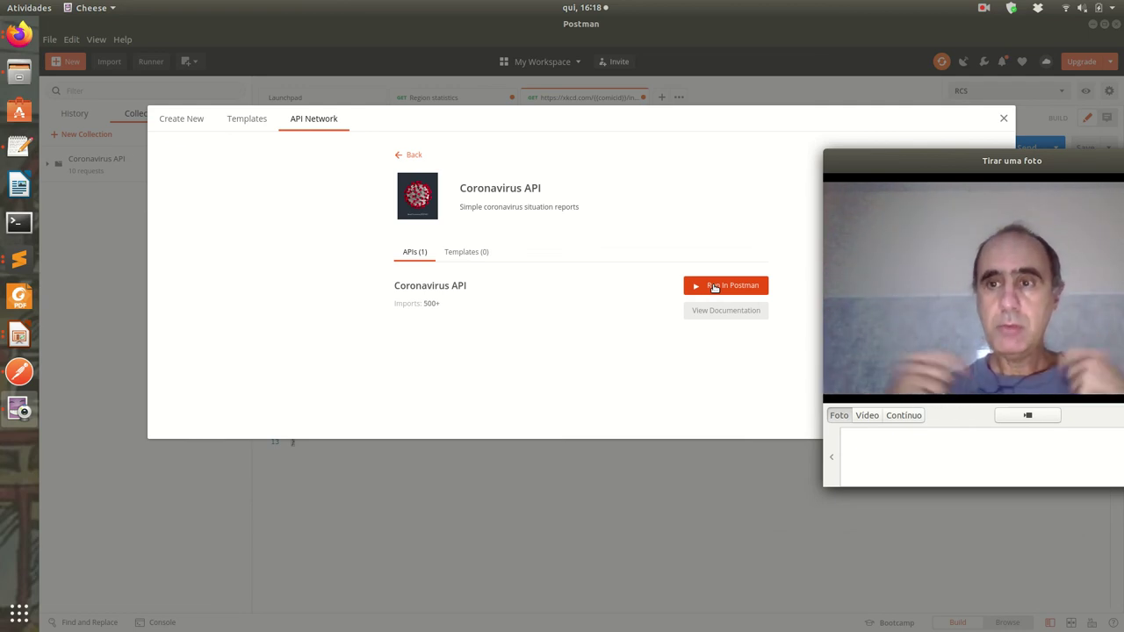
left_click(1005, 119)
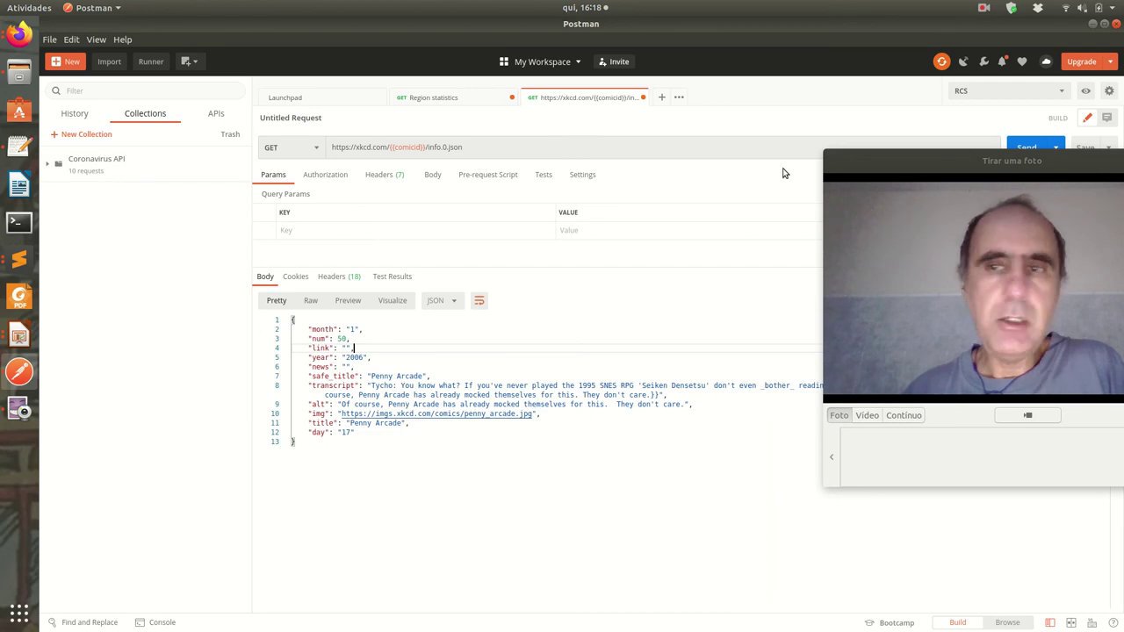
Expand the Coronavirus API collection with its Spots and Regions folders and open the Region statistics request, uncovering it from the webcam window
left_click_drag(892, 160, 264, 138)
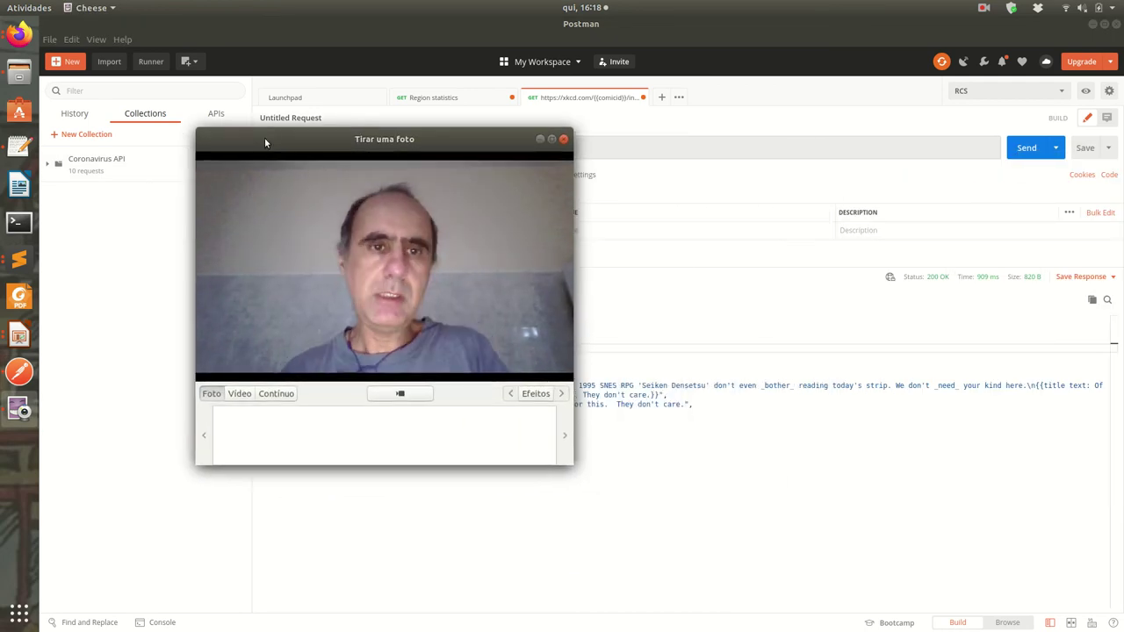
left_click(51, 165)
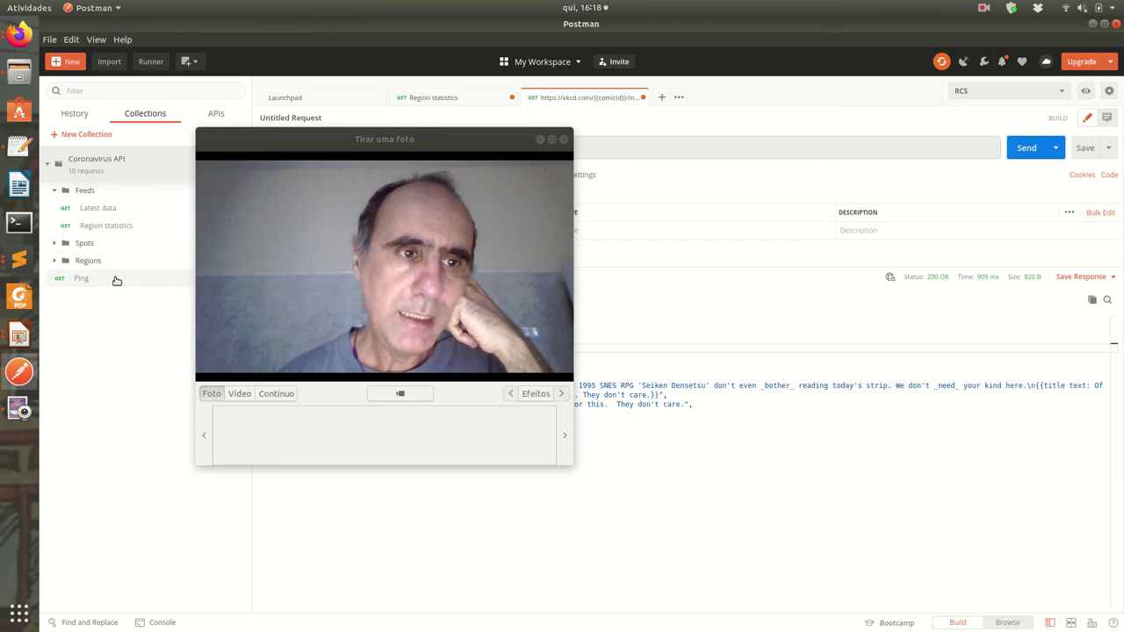
left_click(54, 246)
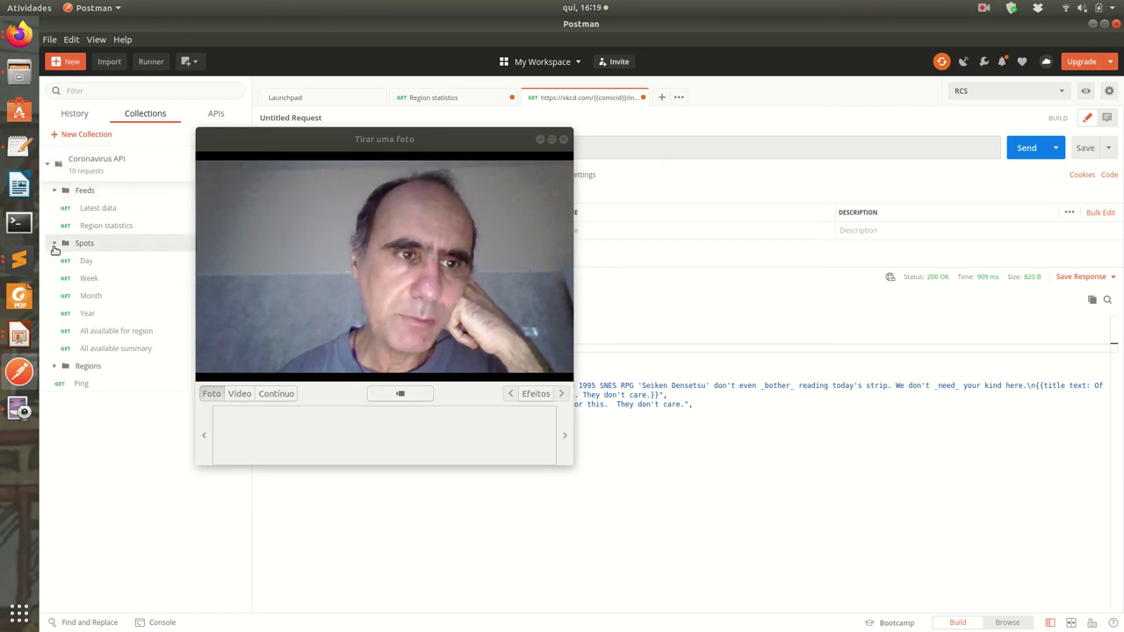
left_click(53, 367)
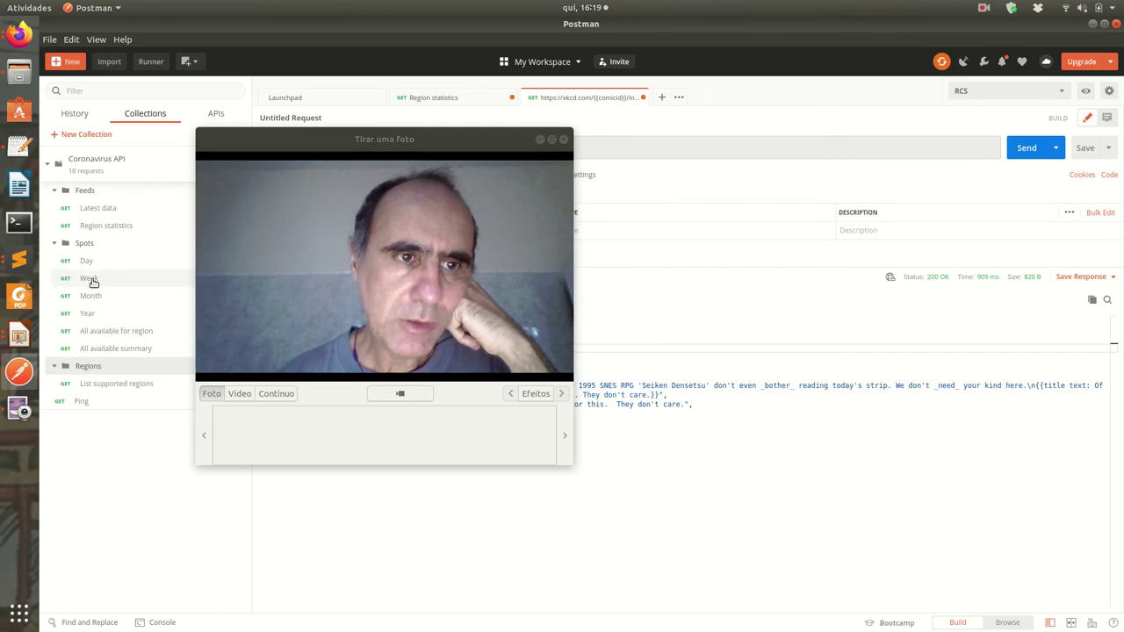
left_click(100, 230)
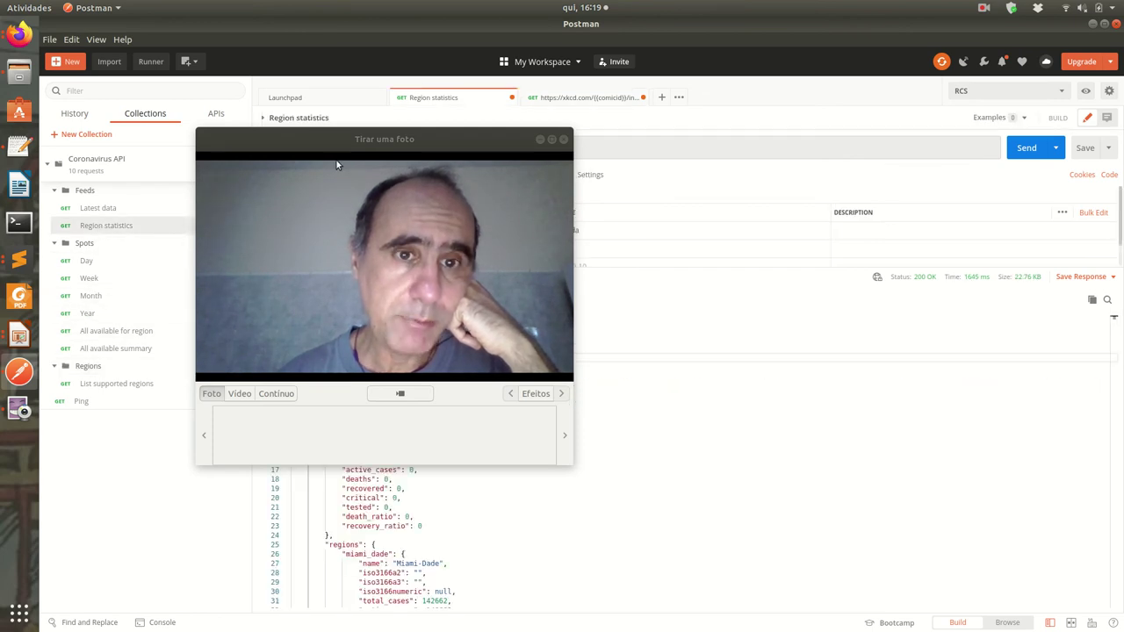
left_click_drag(321, 139, 808, 167)
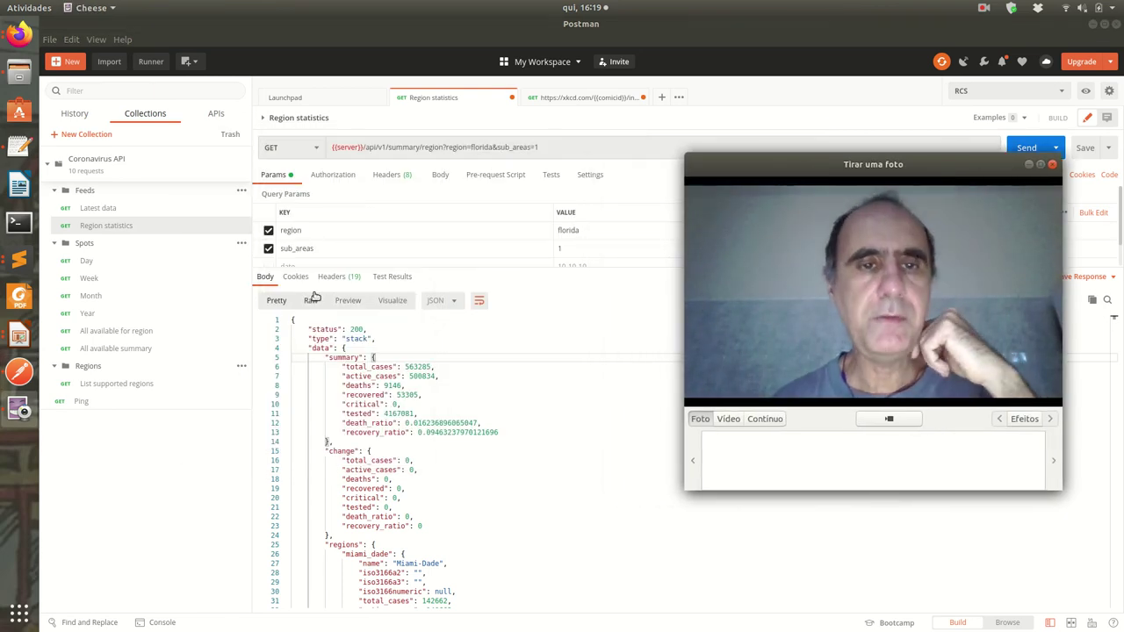
Close the Region statistics request without saving its changes and reopen it from the Coronavirus API collection
left_click(509, 97)
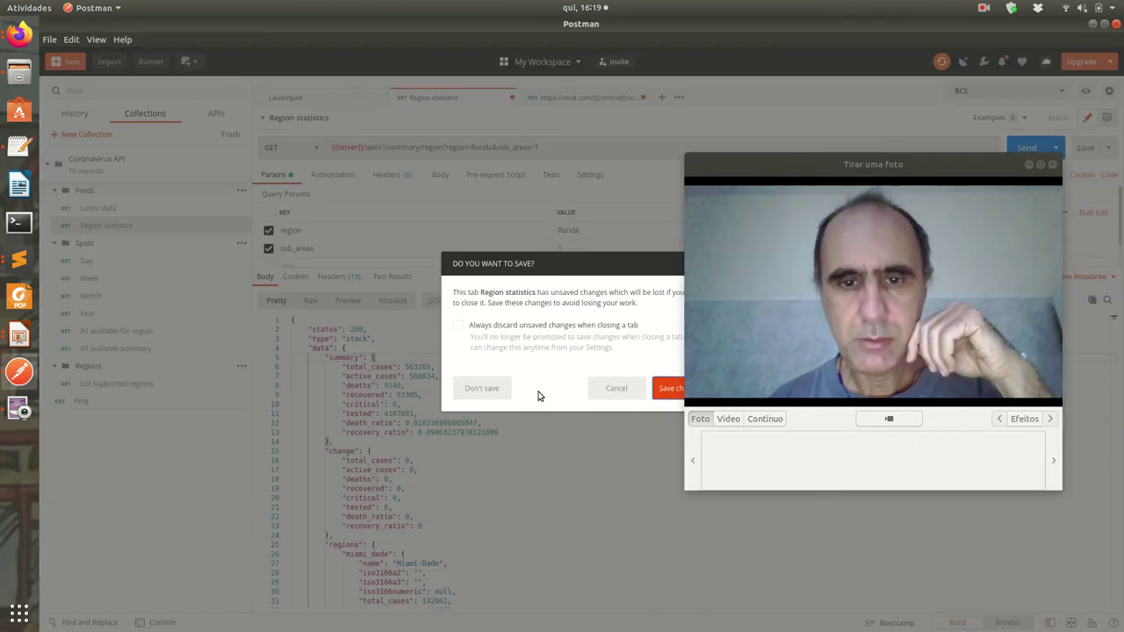
left_click(479, 394)
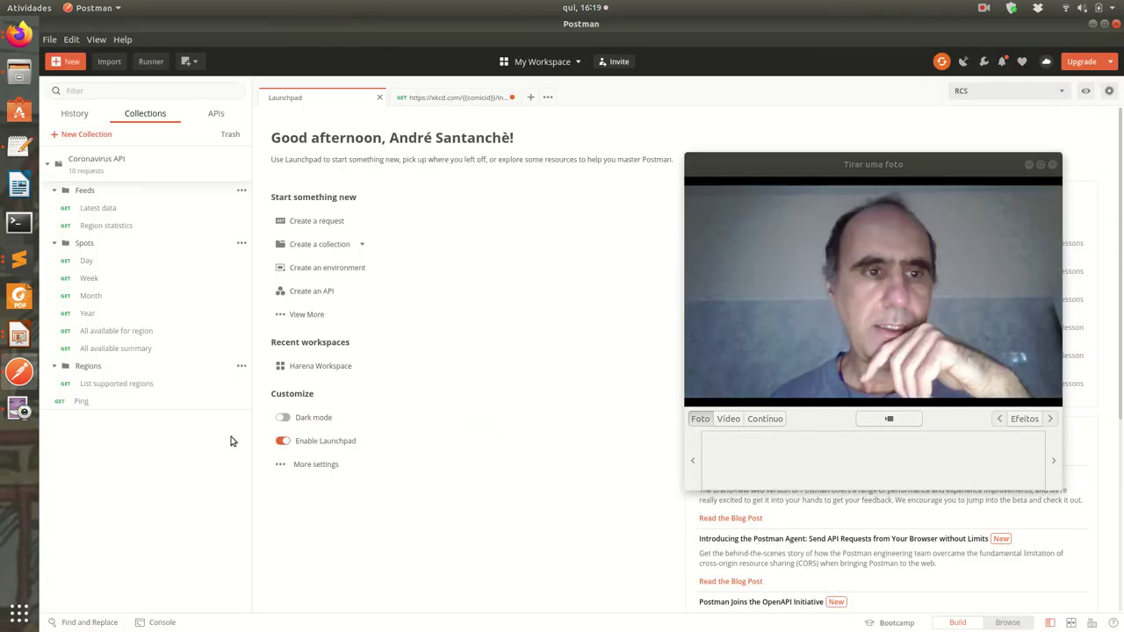
left_click(92, 230)
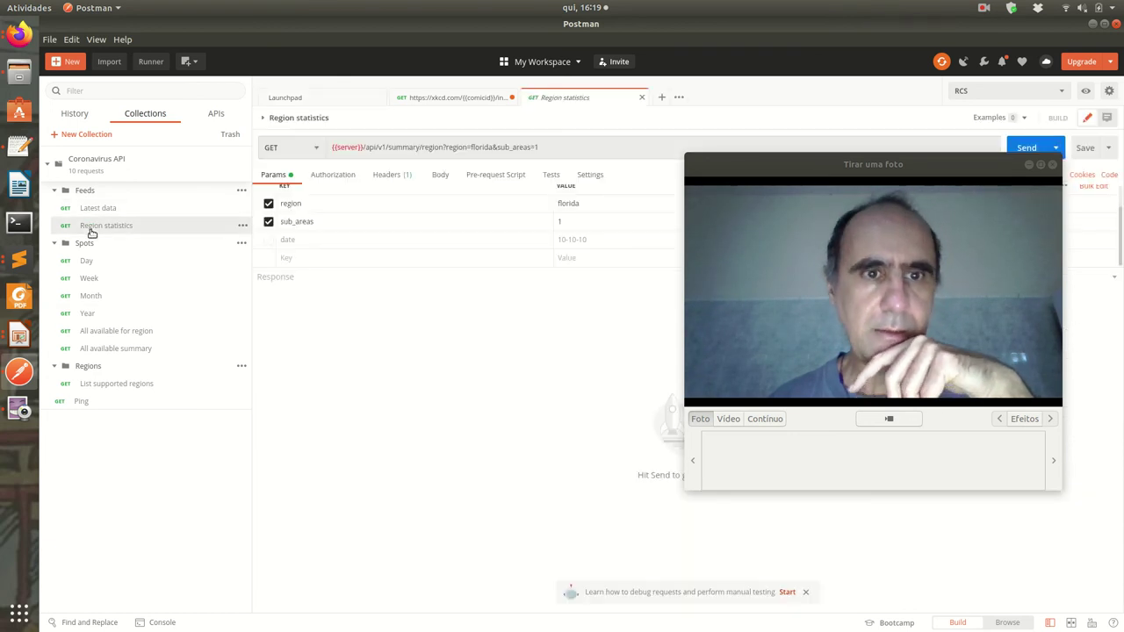
left_click_drag(773, 176, 783, 133)
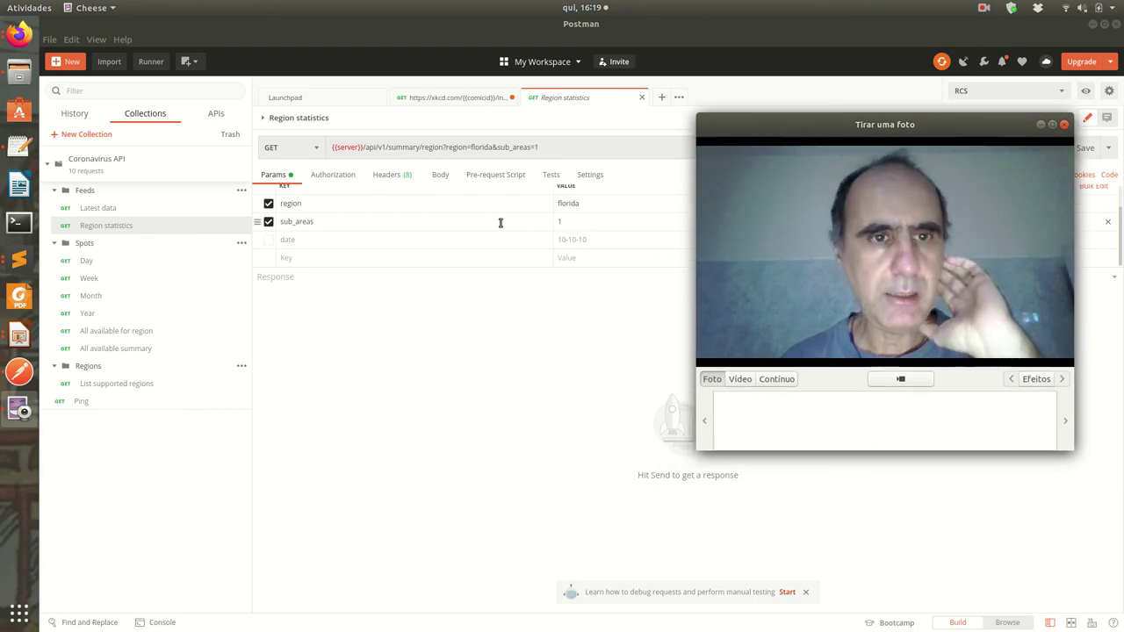
Point out the query string in the Region statistics URL and set the region parameter to washington
left_click(580, 204)
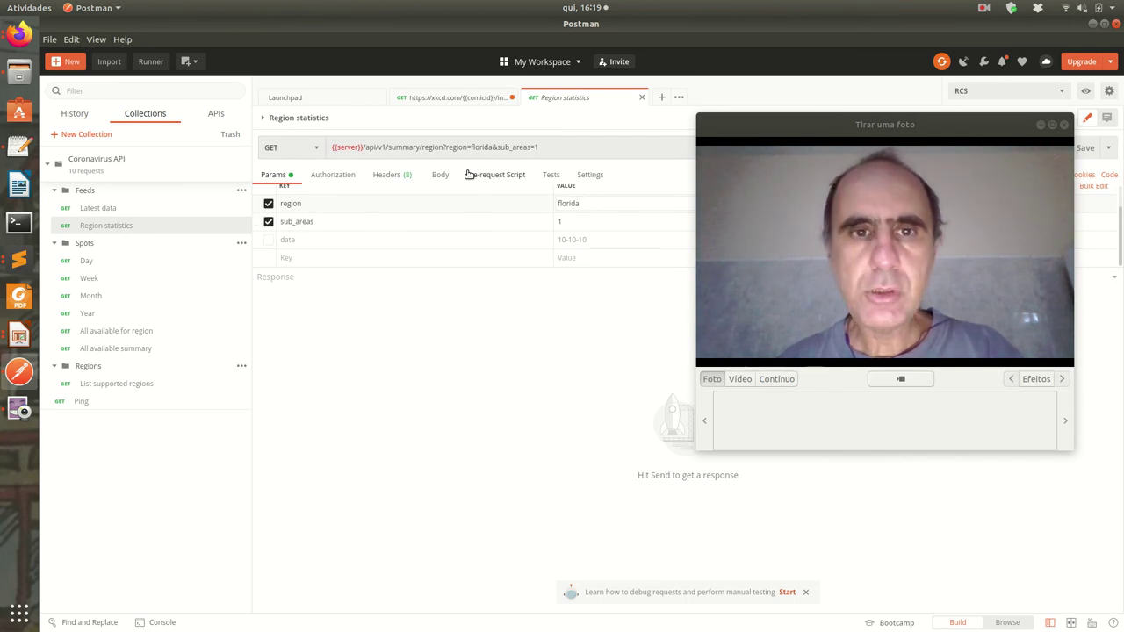
left_click_drag(443, 147, 467, 147)
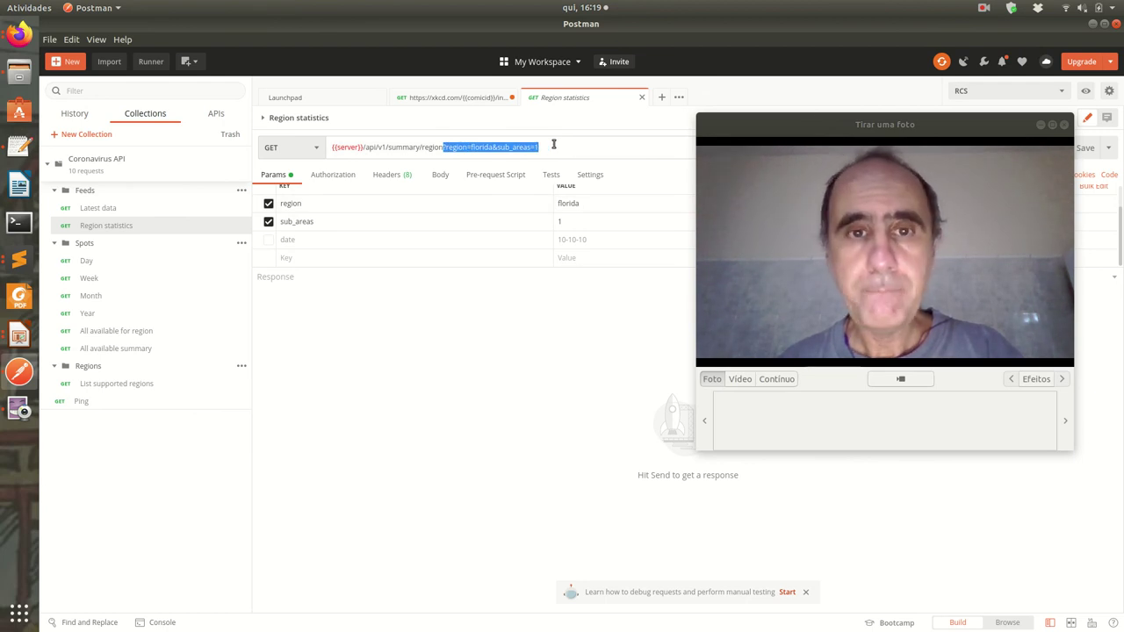
left_click(471, 151)
left_click(587, 202)
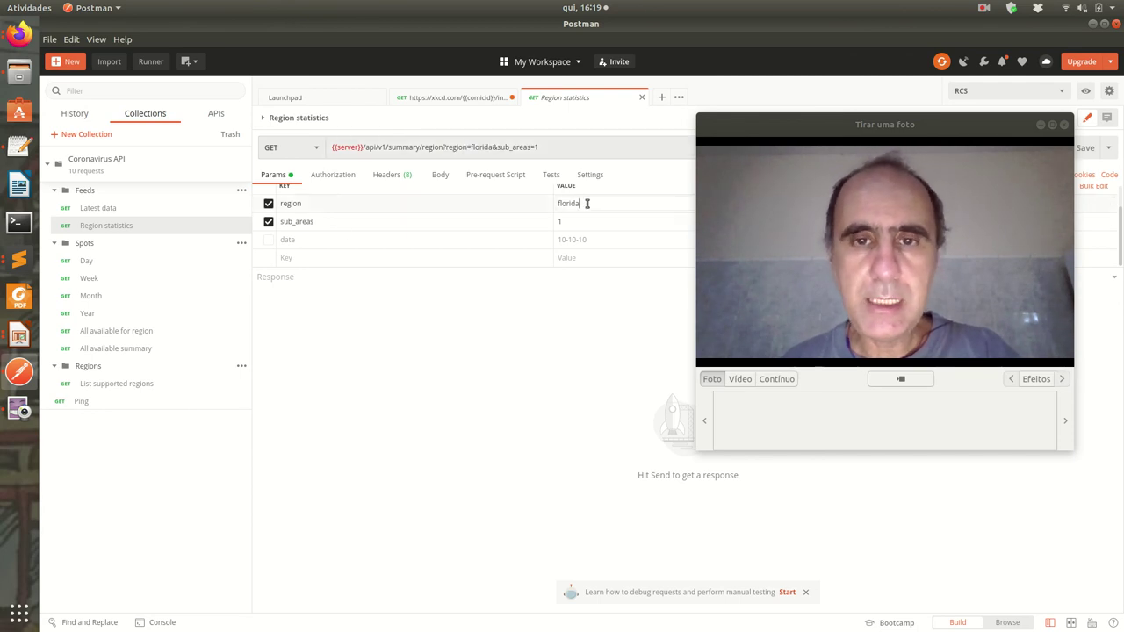
left_click_drag(510, 208, 518, 291)
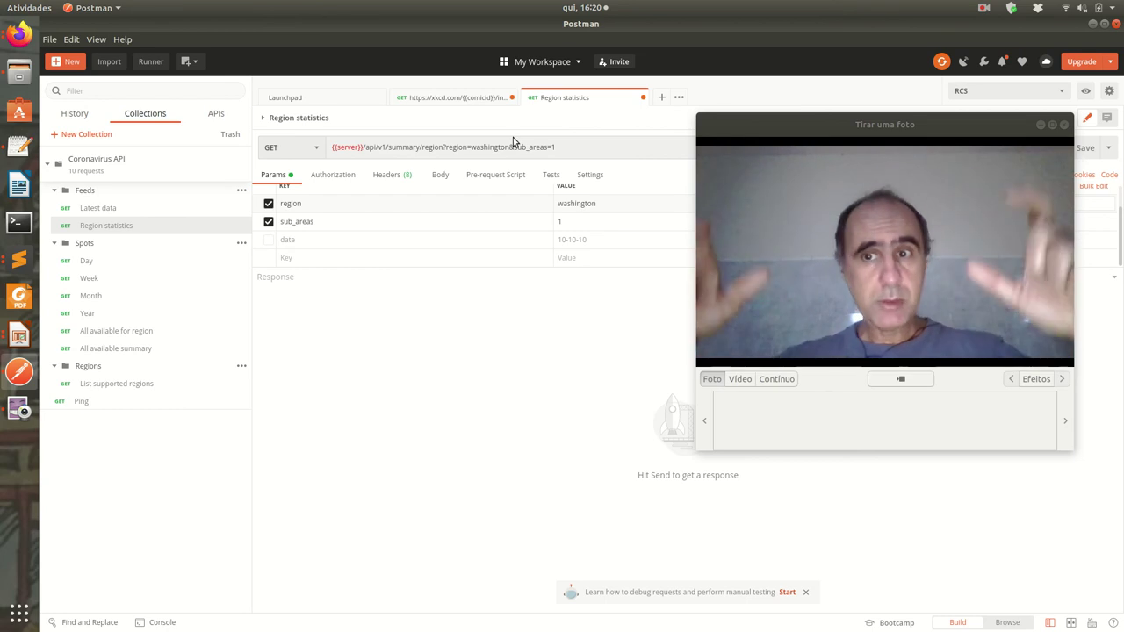
Try to send the Region statistics request with the RCS environment active and uncover the response area
left_click_drag(926, 137, 641, 138)
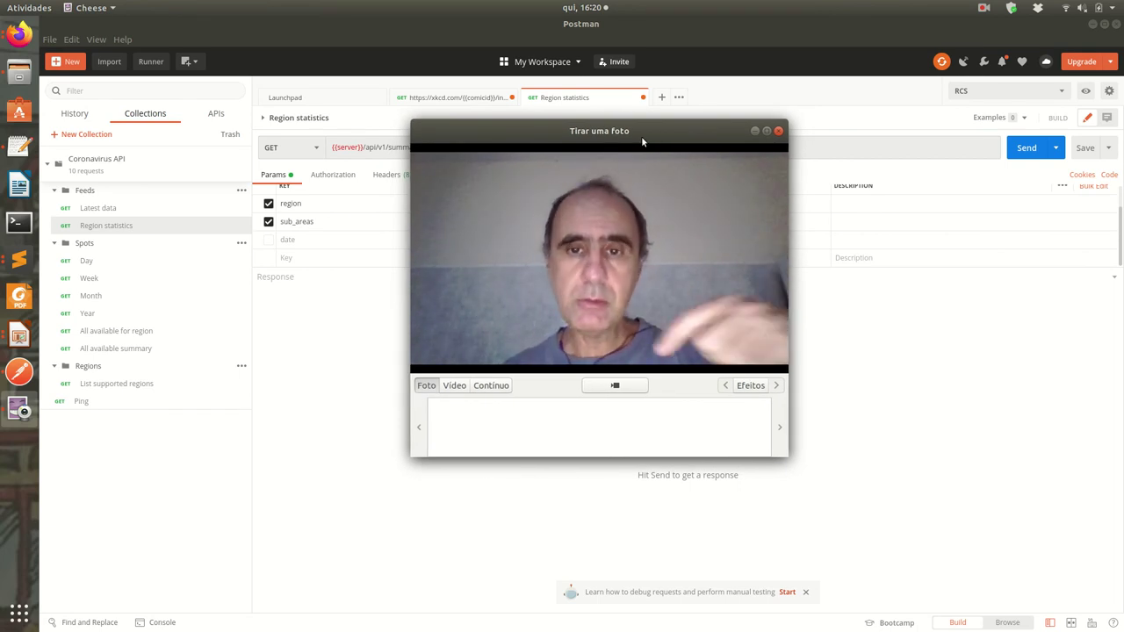
left_click(1023, 150)
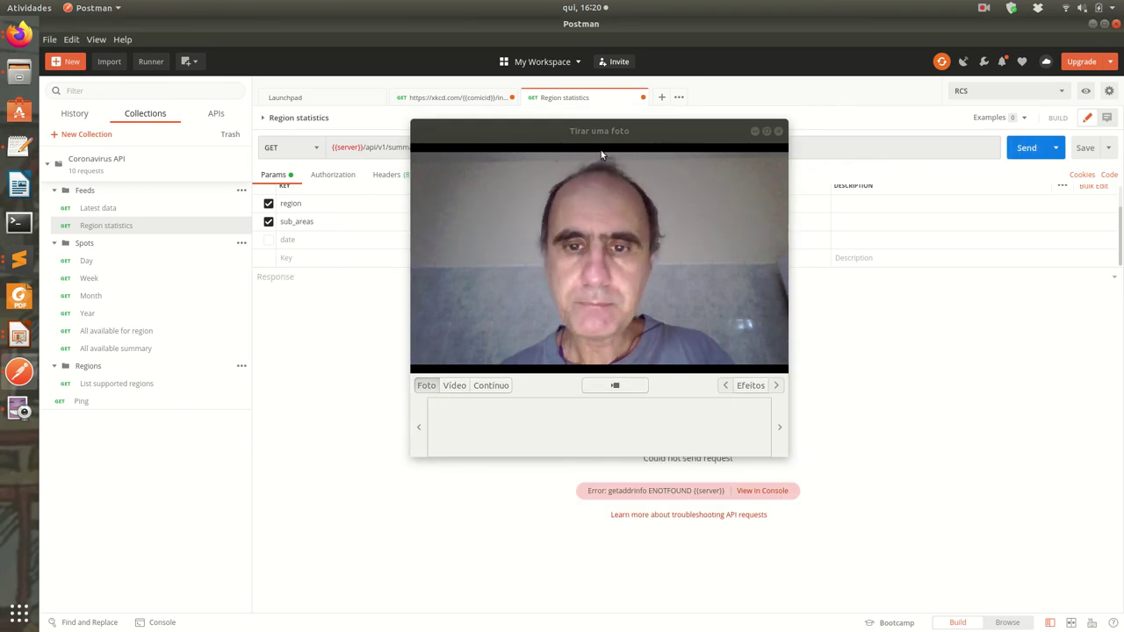
left_click_drag(577, 137, 946, 141)
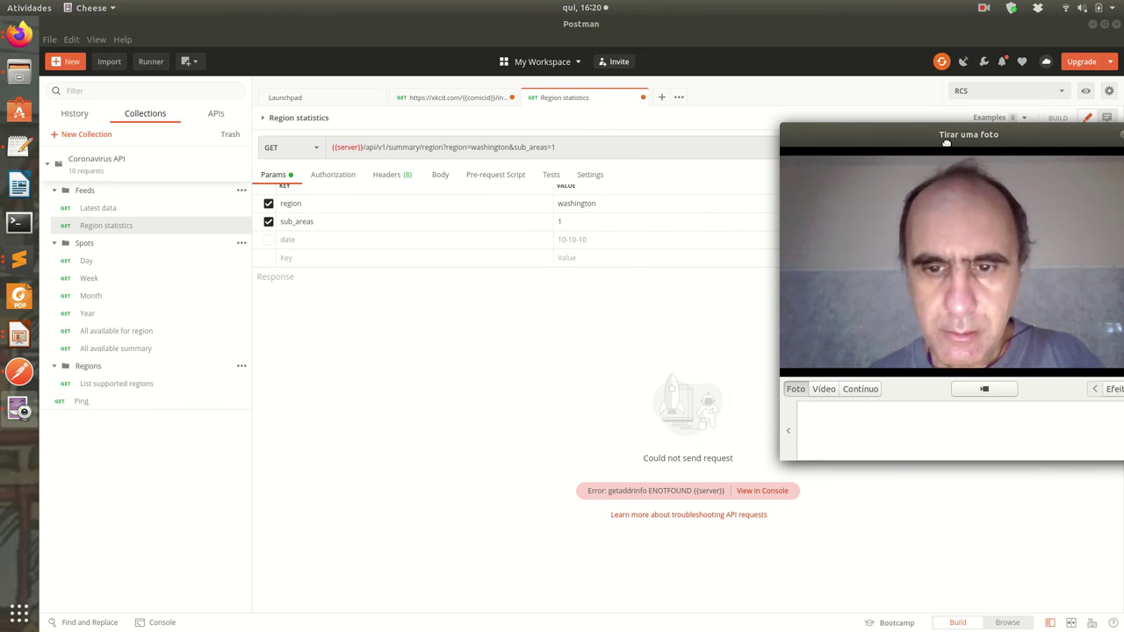
Change the active environment from RCS to CoronaFeed, moving the webcam window clear of the environment list
left_click_drag(946, 143, 481, 92)
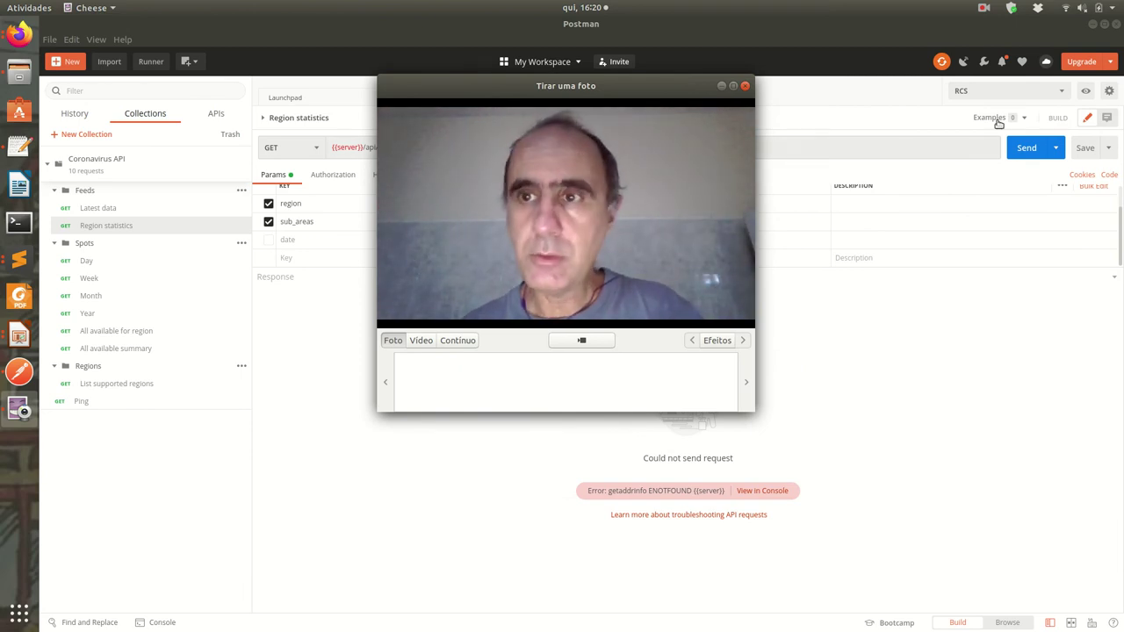
left_click_drag(627, 85, 807, 69)
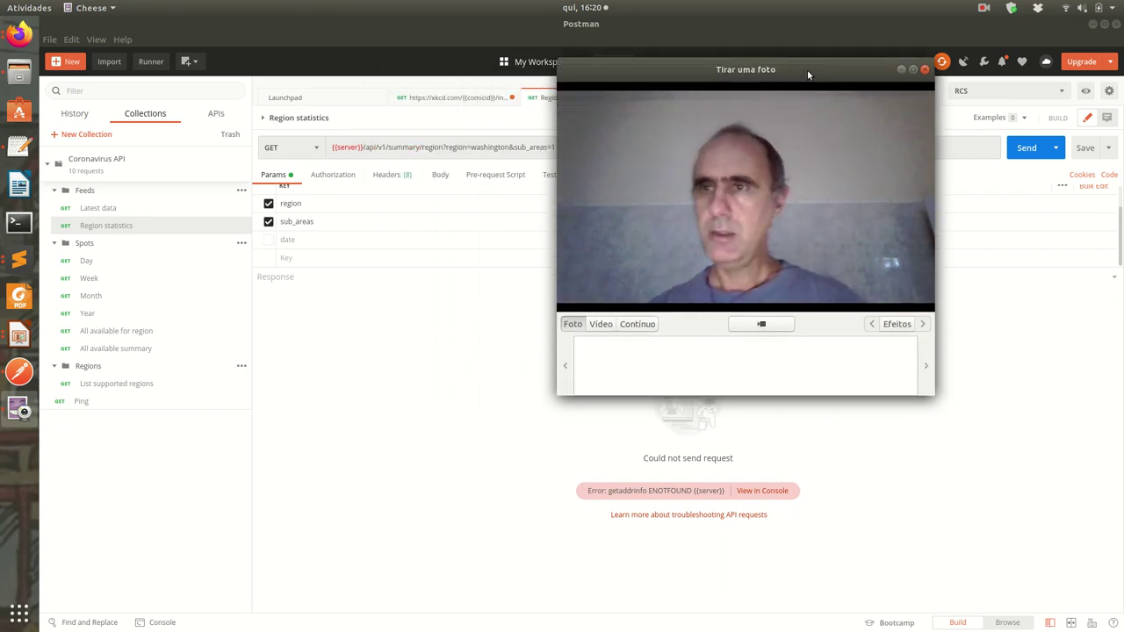
left_click(1061, 93)
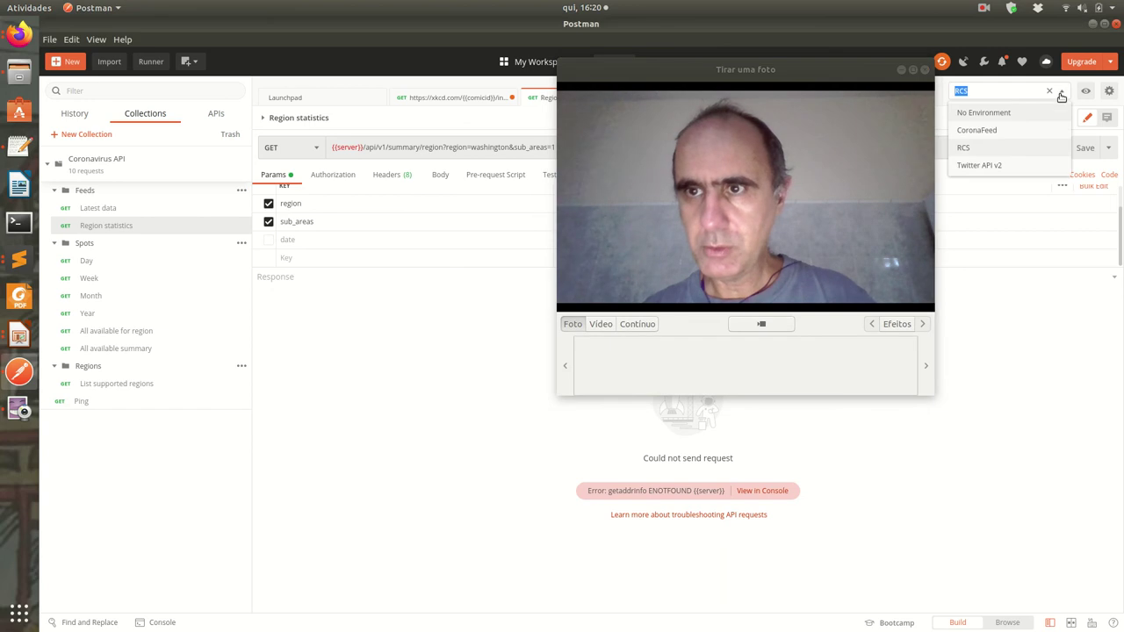
left_click(1016, 131)
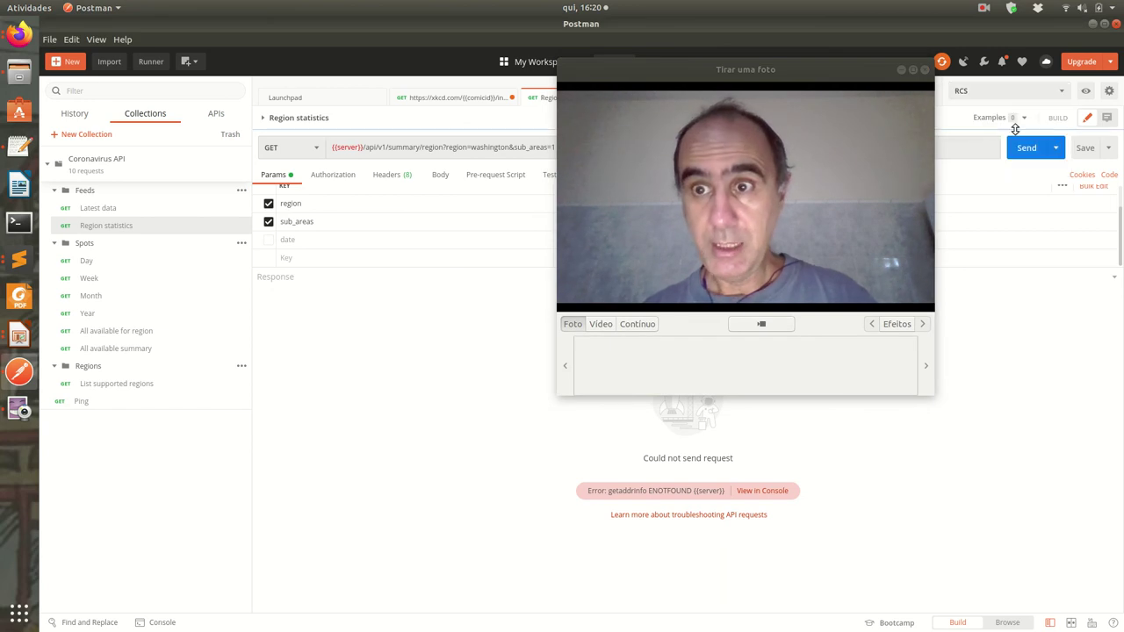
Examine the server variable in the CoronaFeed environment quick look and close it
left_click(1086, 91)
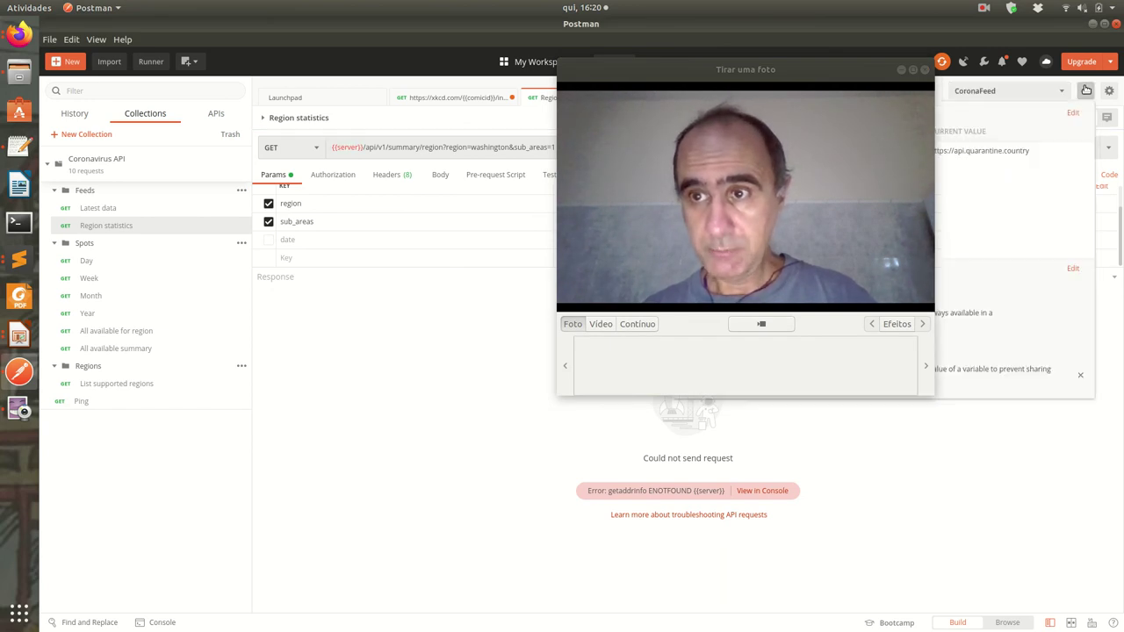
left_click_drag(800, 84, 515, 136)
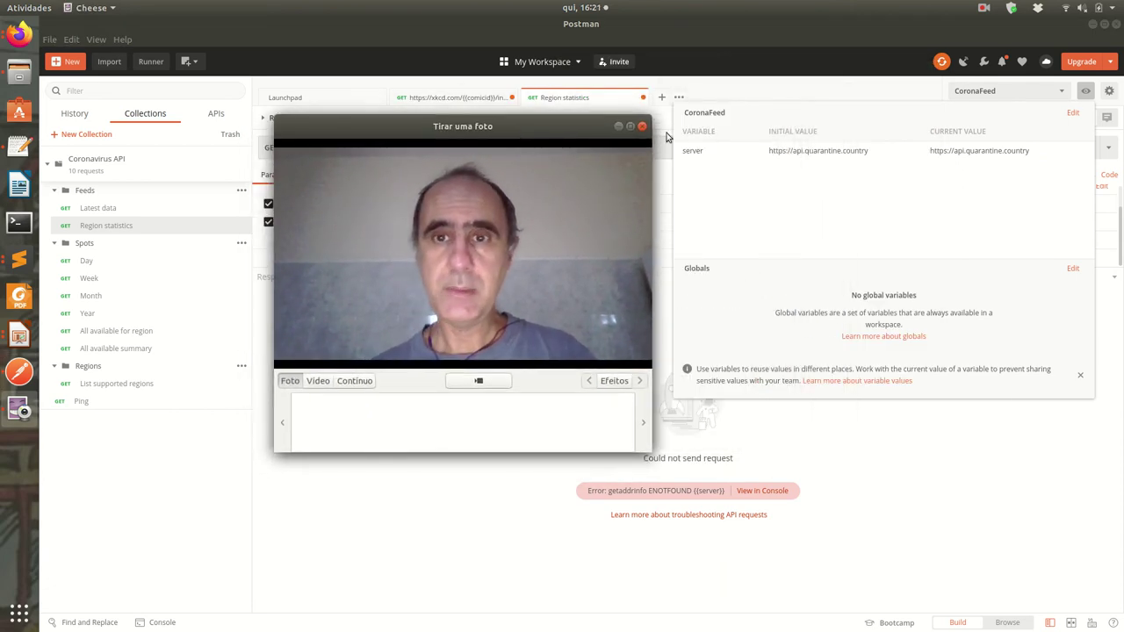
left_click(1085, 90)
Send the Region statistics request for washington with the CoronaFeed environment and move the webcam window off the response body
left_click_drag(511, 124, 604, 76)
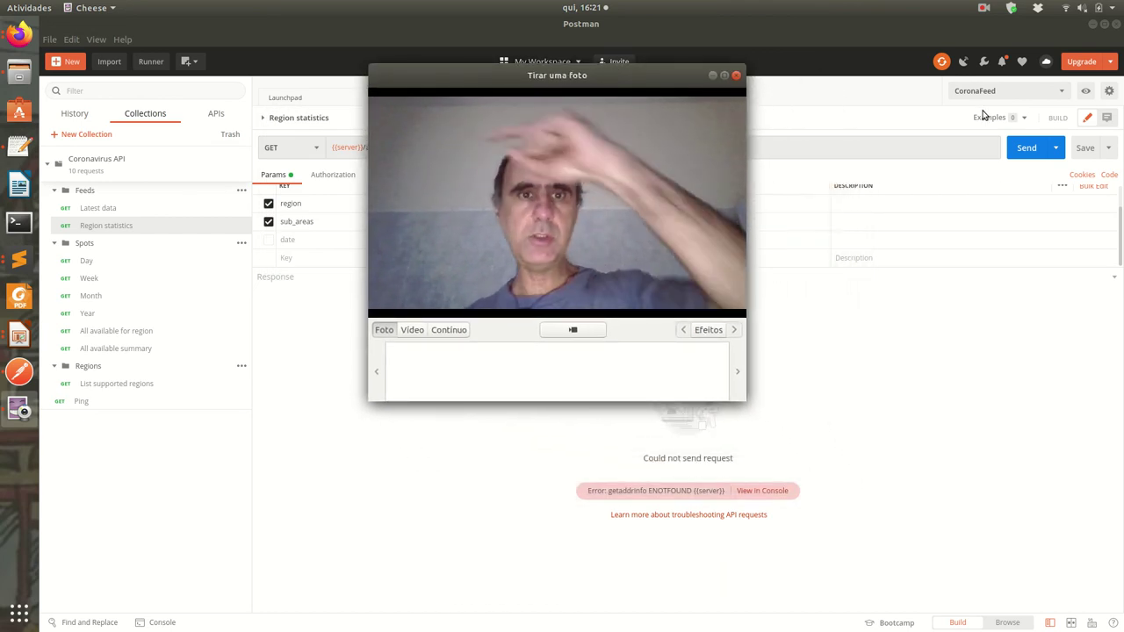
left_click_drag(597, 79, 833, 179)
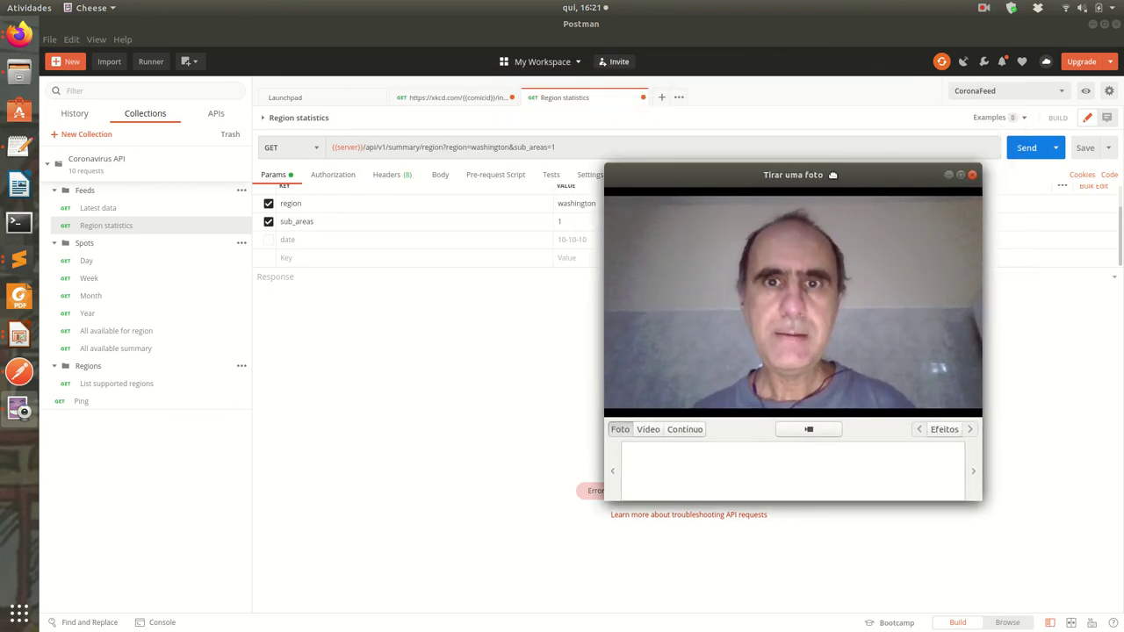
left_click(1026, 149)
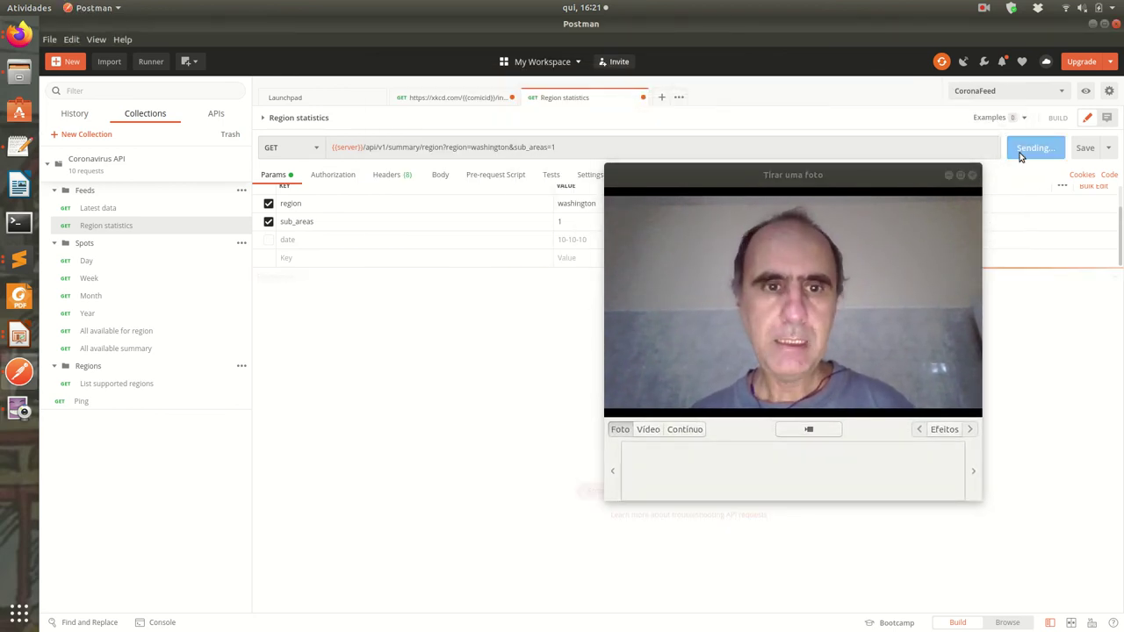
left_click_drag(826, 192, 746, 286)
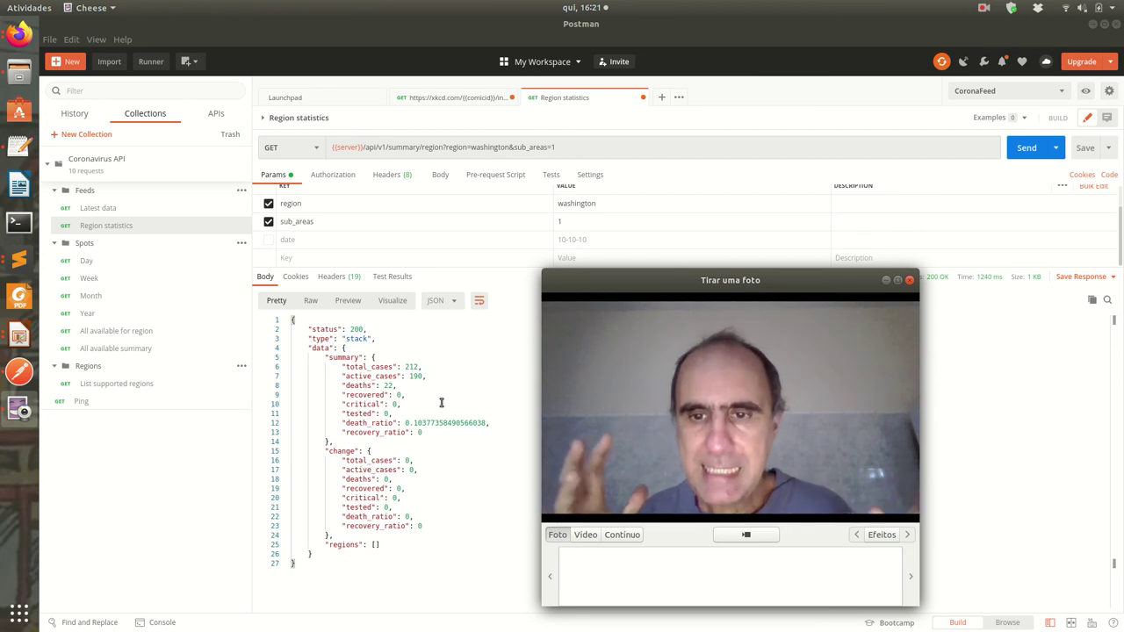
Switch to the rcs47-servicos-rest-v07.odp slide show in LibreOffice Impress and advance to the "Serviços Web – W3C x REST" slide
left_click(10, 330)
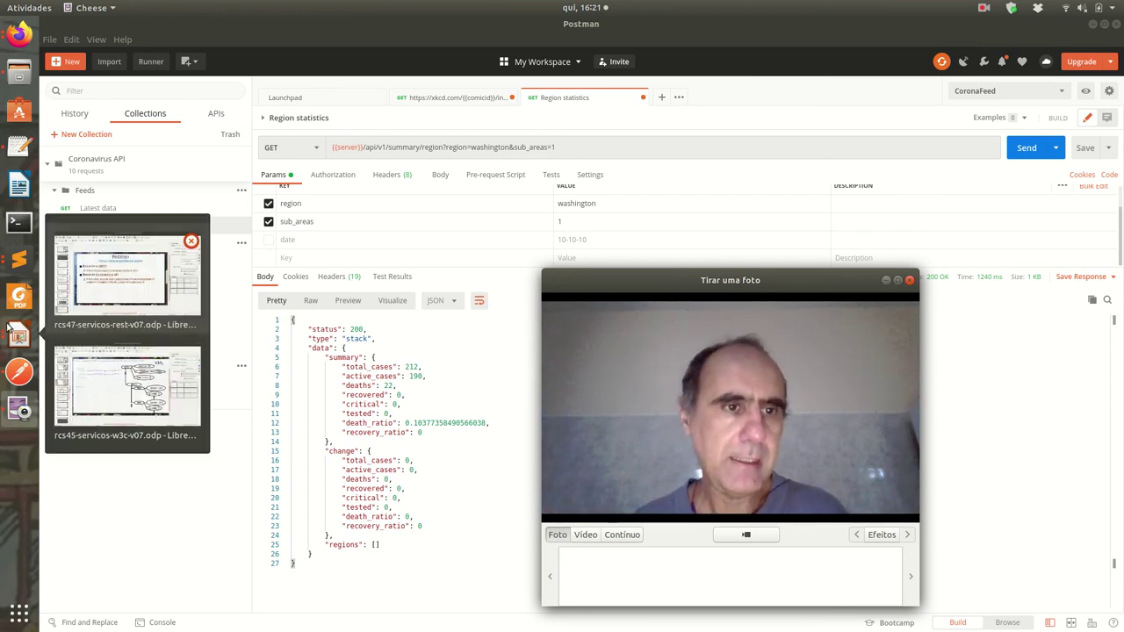
left_click(109, 287)
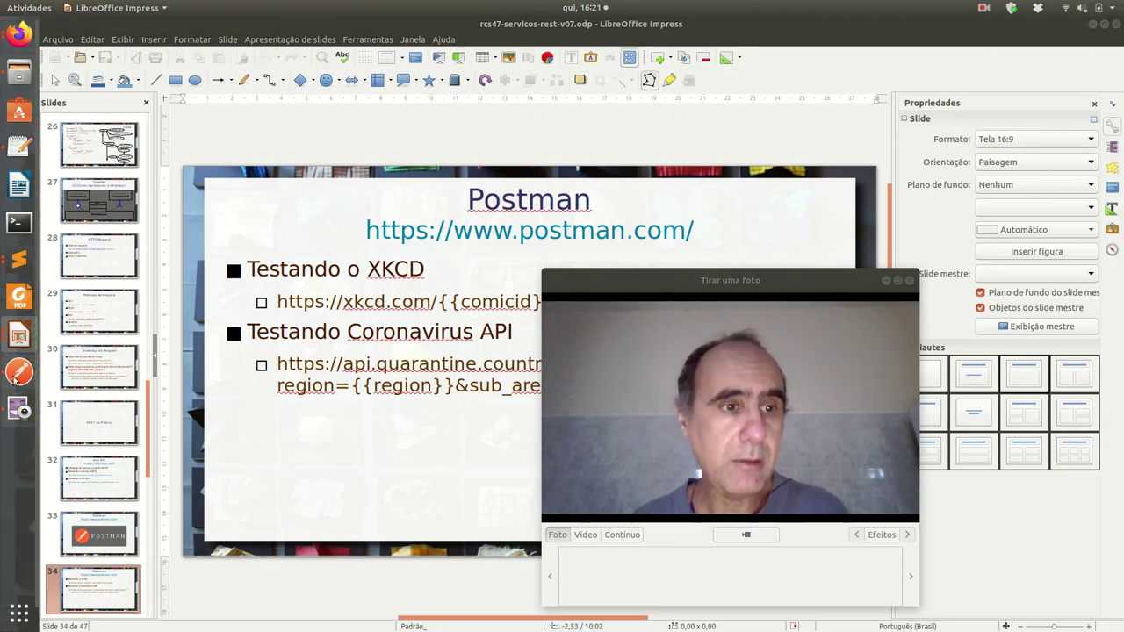
left_click(18, 334)
left_click(103, 302)
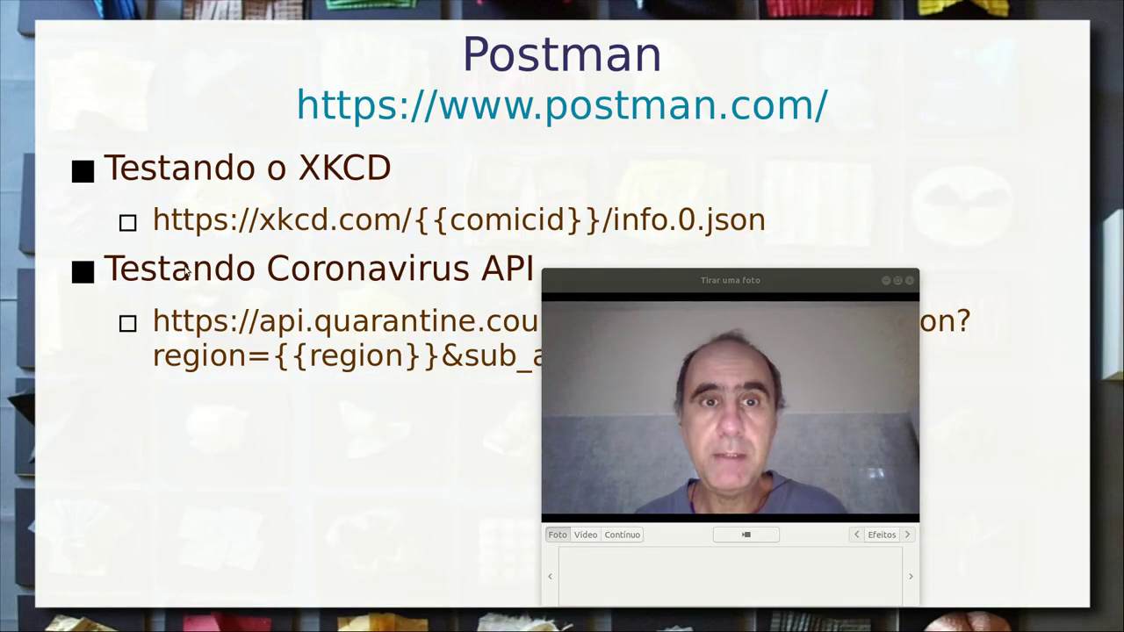
left_click(262, 329)
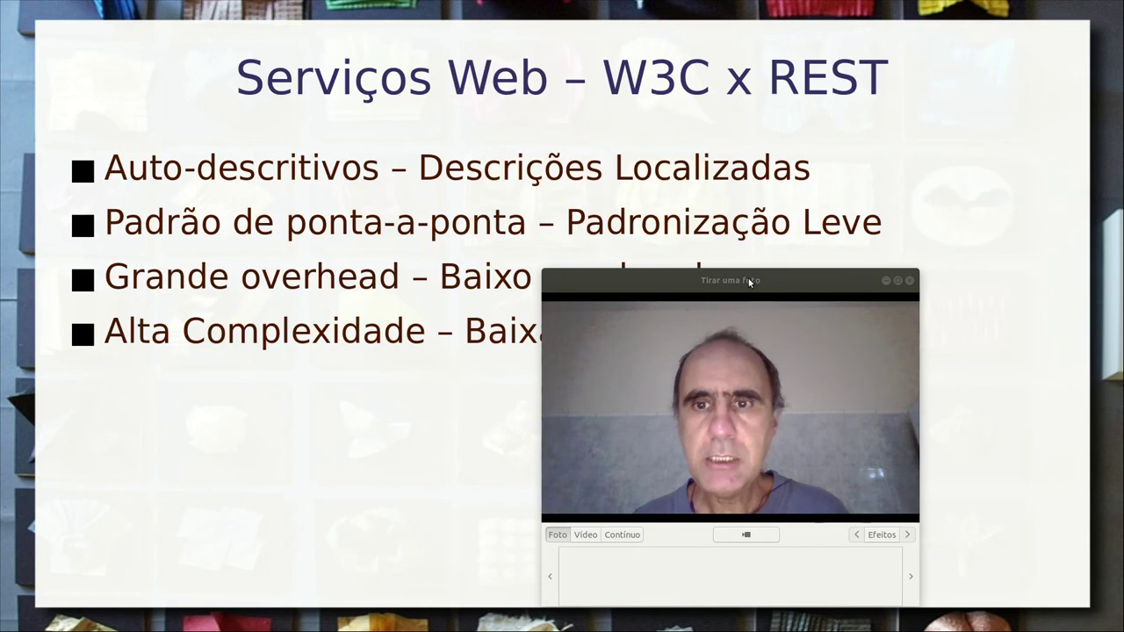